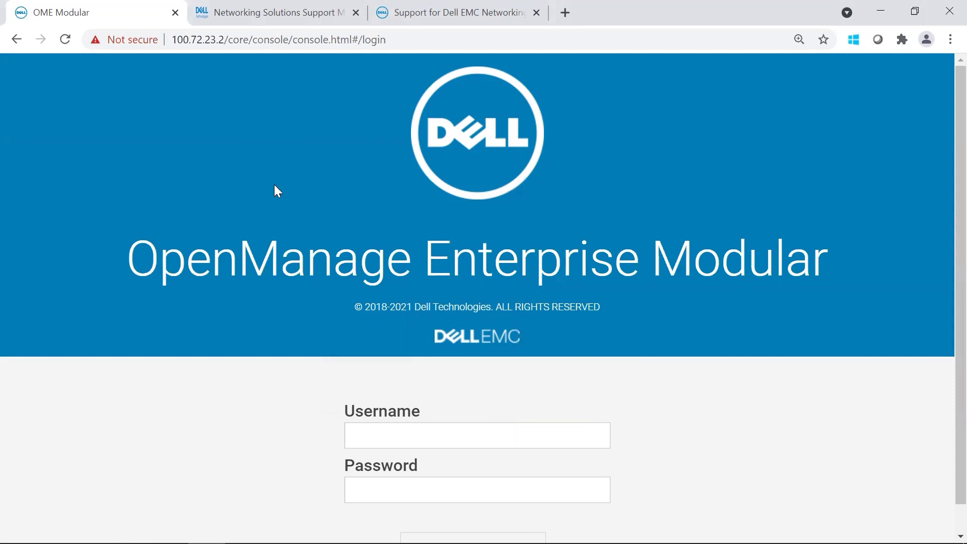
Step: Scroll the Support Matrix to the PowerEdge MX Component Versions table listing MX9116n OS10 10.5.2.4
left_click(259, 12)
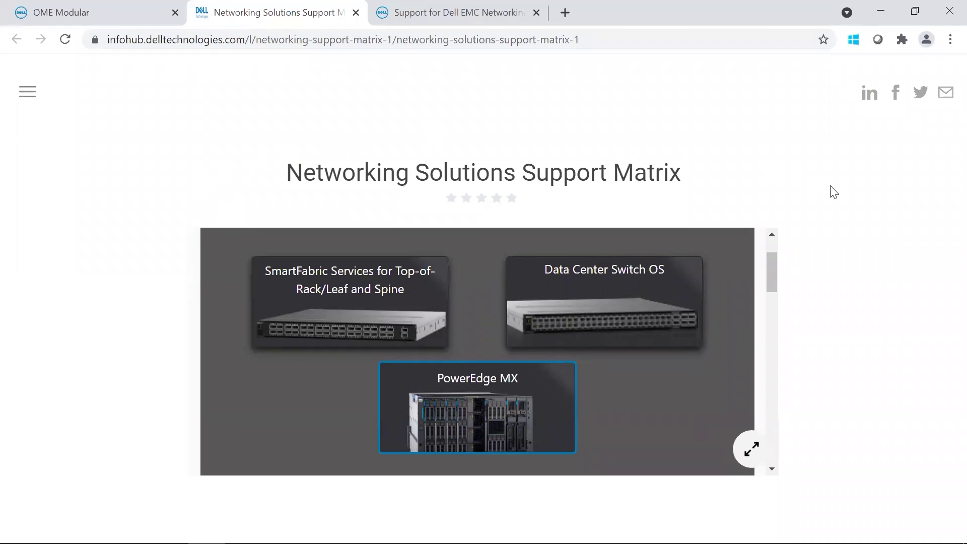
left_click_drag(774, 284, 808, 392)
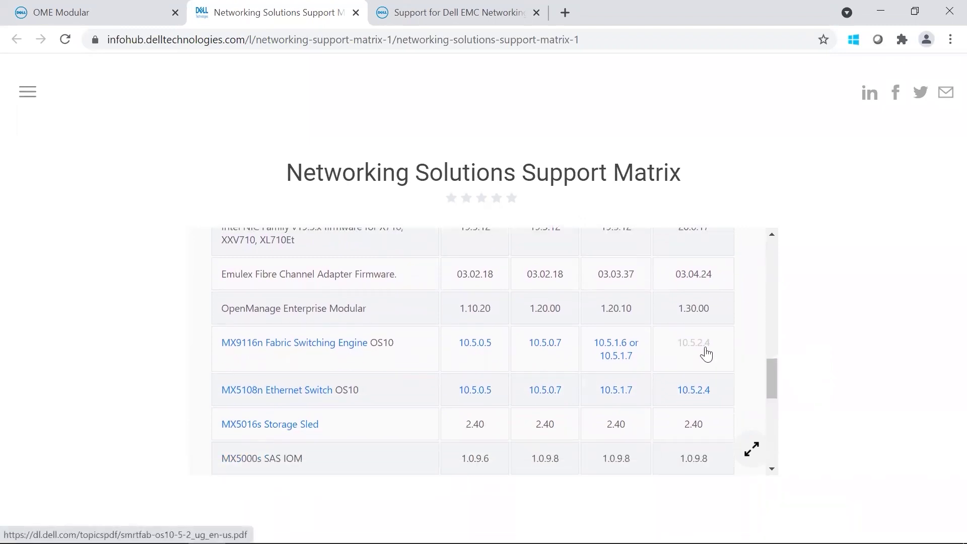
left_click_drag(769, 375, 776, 311)
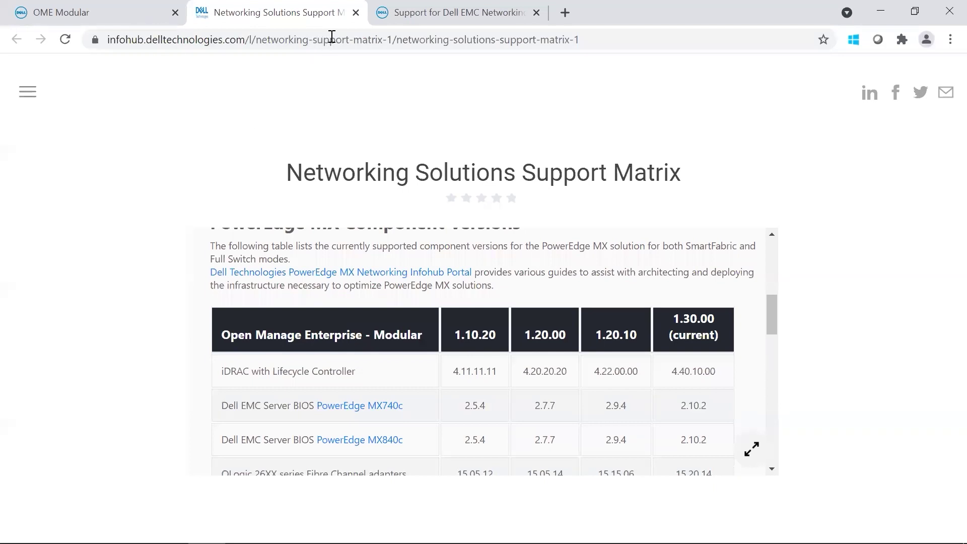
Step: Check the MX9116n drivers page, then sign in to OME-Modular as root with the account password
left_click(433, 17)
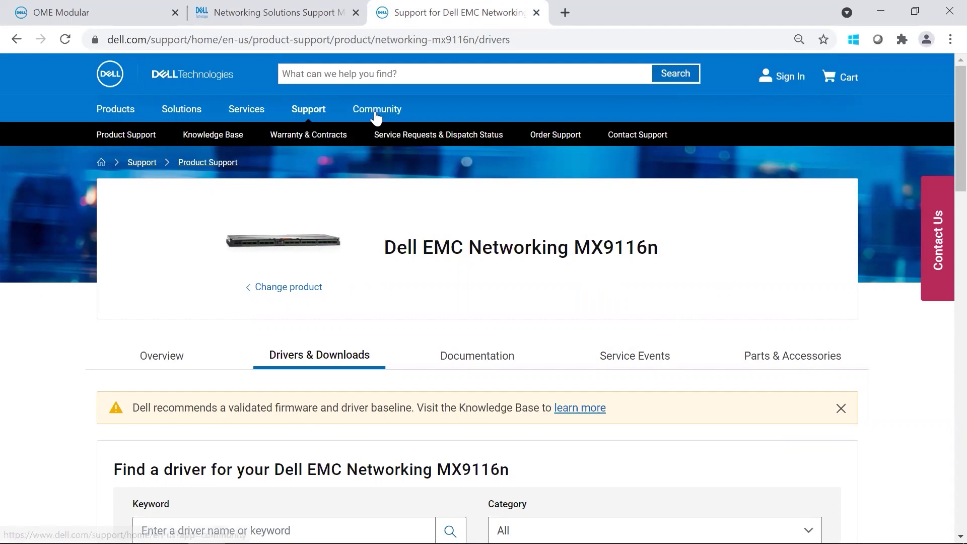
key("ctrl+1")
left_click(405, 436)
type("root")
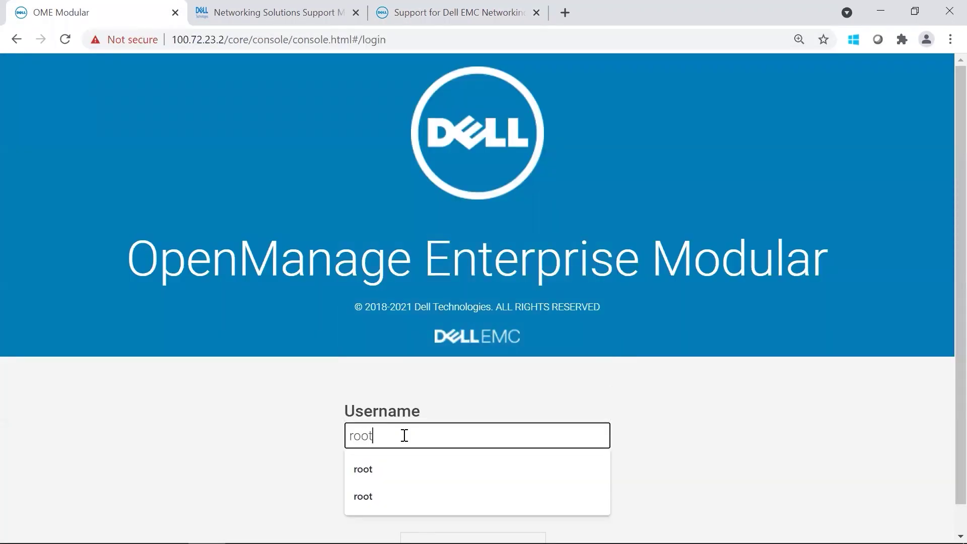
key("Tab")
type("•")
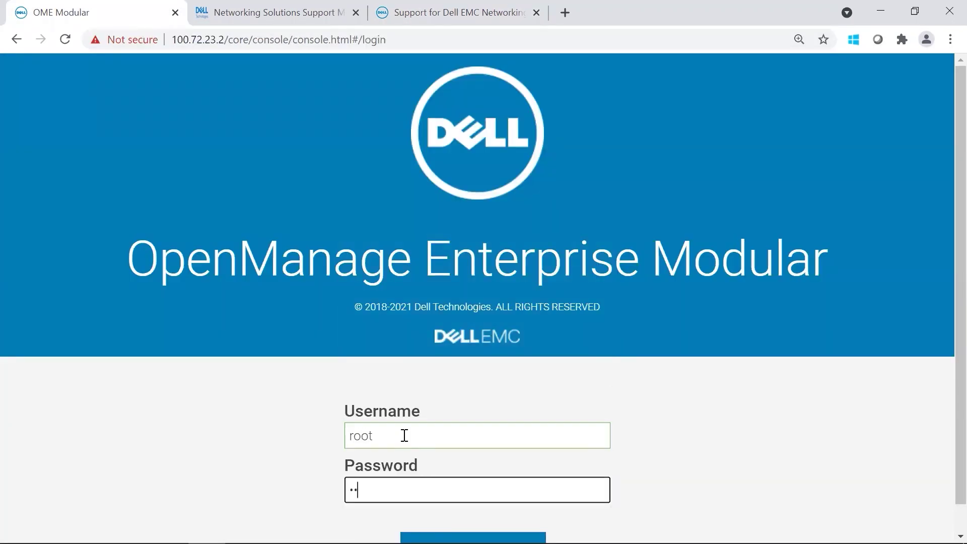
type("••••••••")
key("Return")
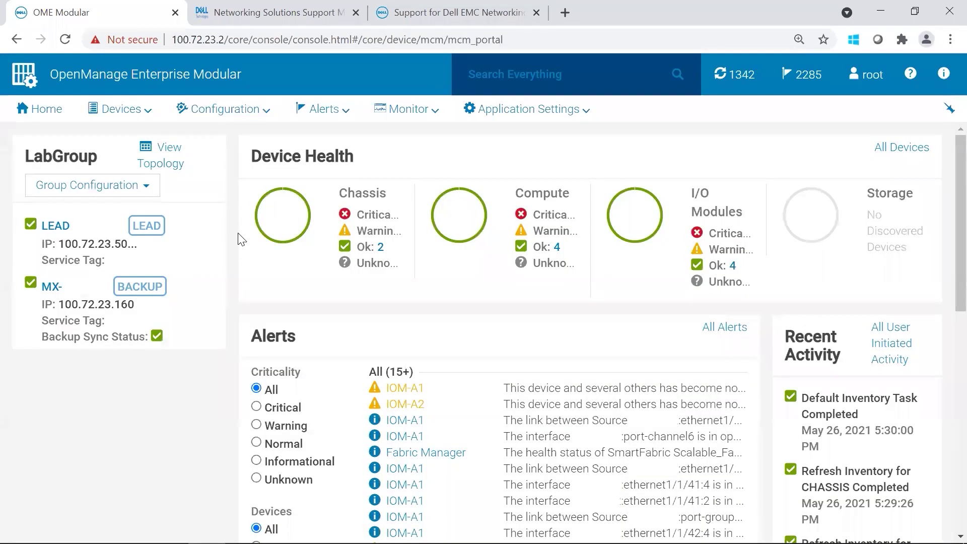
Step: Go to Configuration > Firmware Compliance > Catalog Management and start adding a catalog
left_click(253, 112)
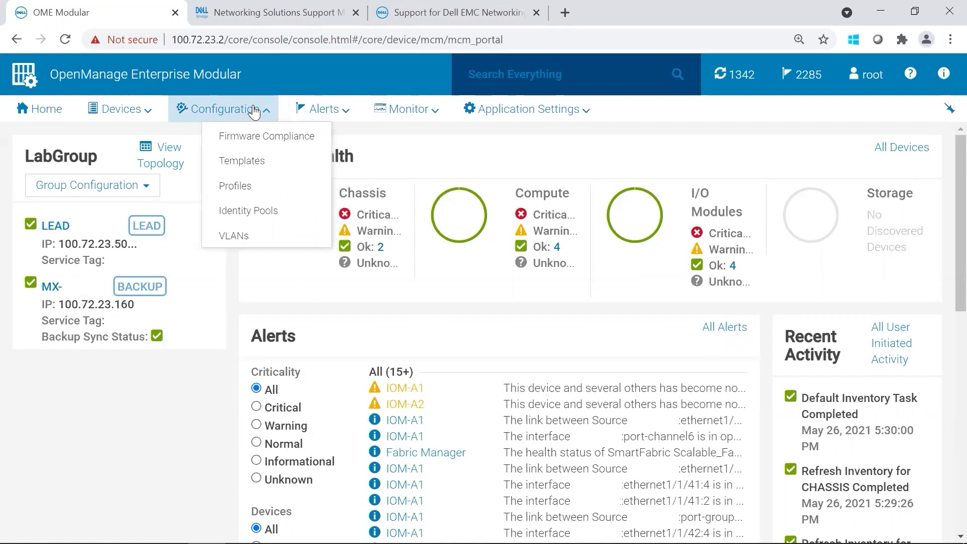
left_click(274, 142)
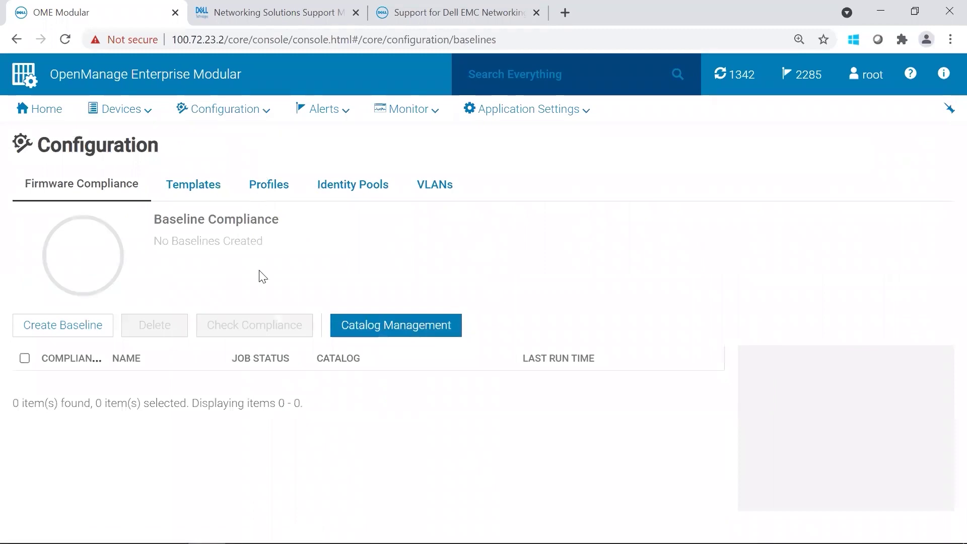
left_click(391, 330)
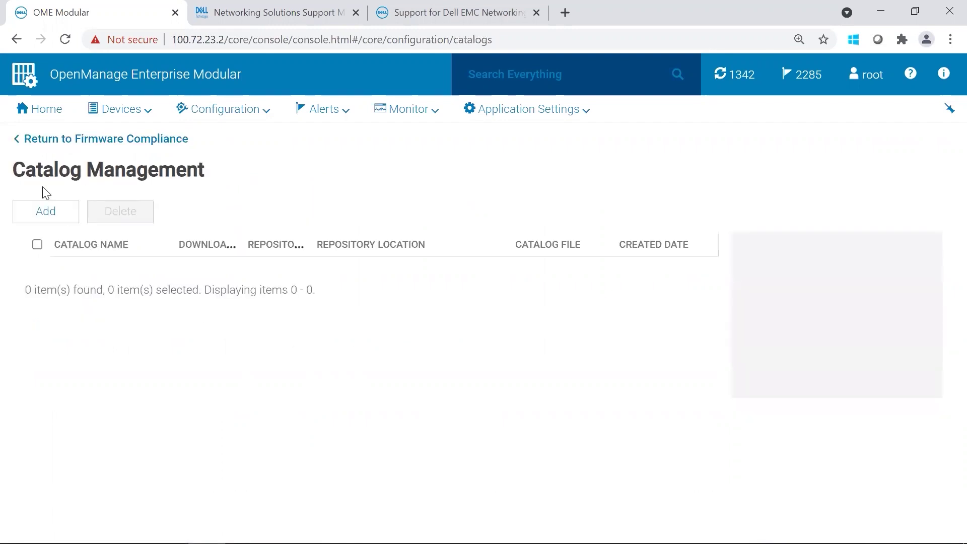
left_click(46, 210)
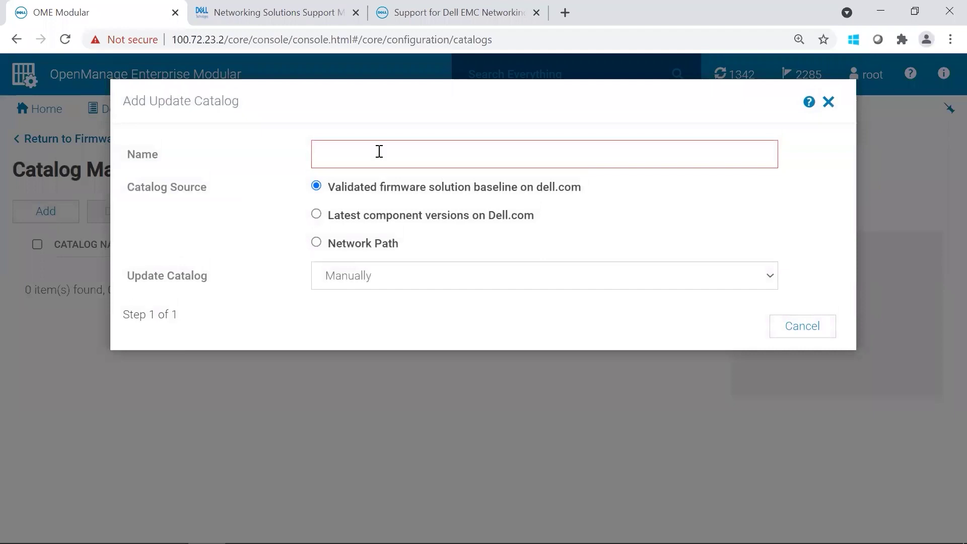
Step: Create the 'Dell Networking' catalog from the validated baseline, updating manually
left_click(379, 151)
left_click(381, 188)
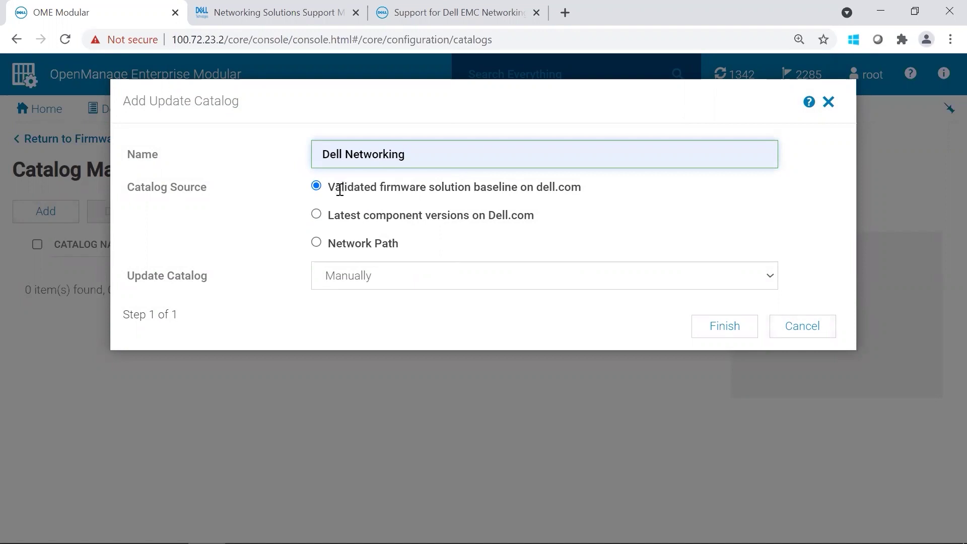
mouse_move(340, 189)
mouse_move(606, 215)
mouse_move(603, 196)
left_click(371, 286)
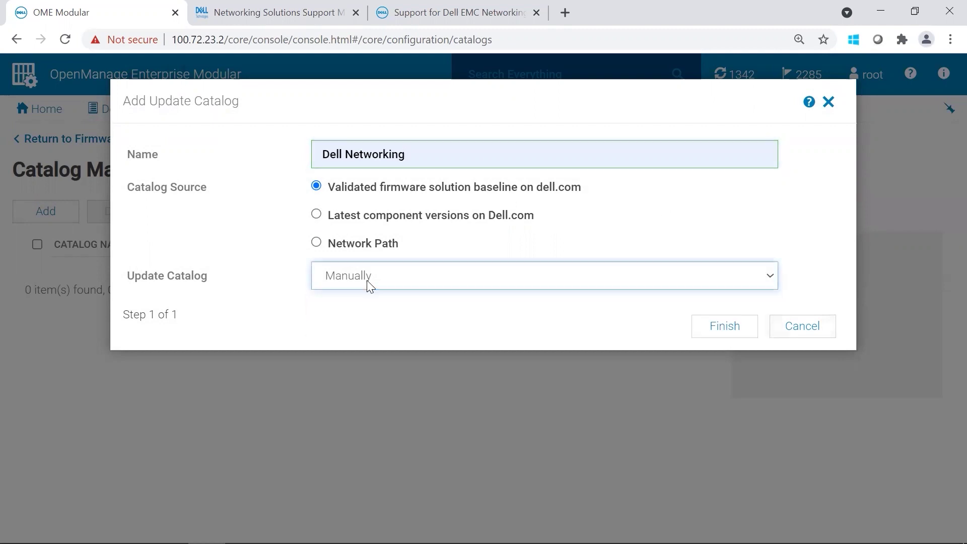
left_click(370, 286)
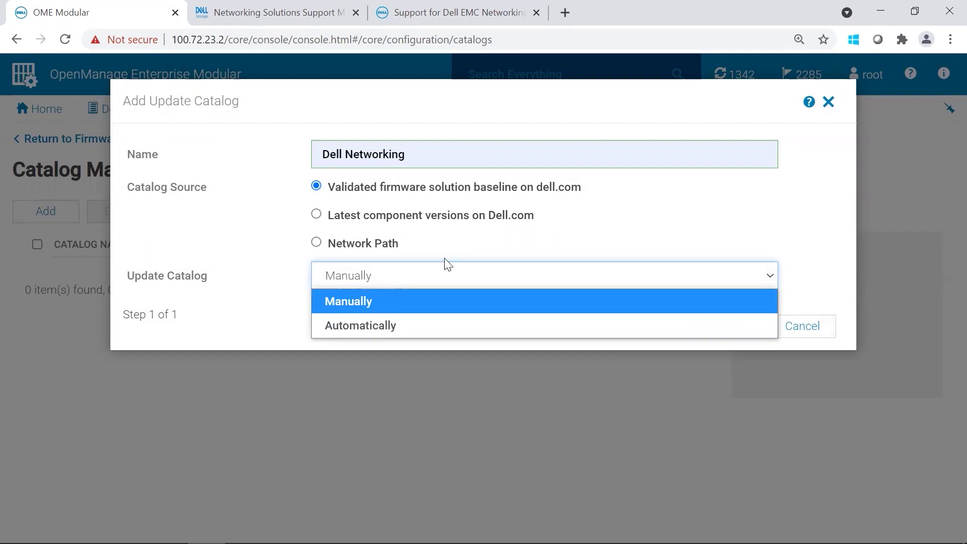
left_click(829, 218)
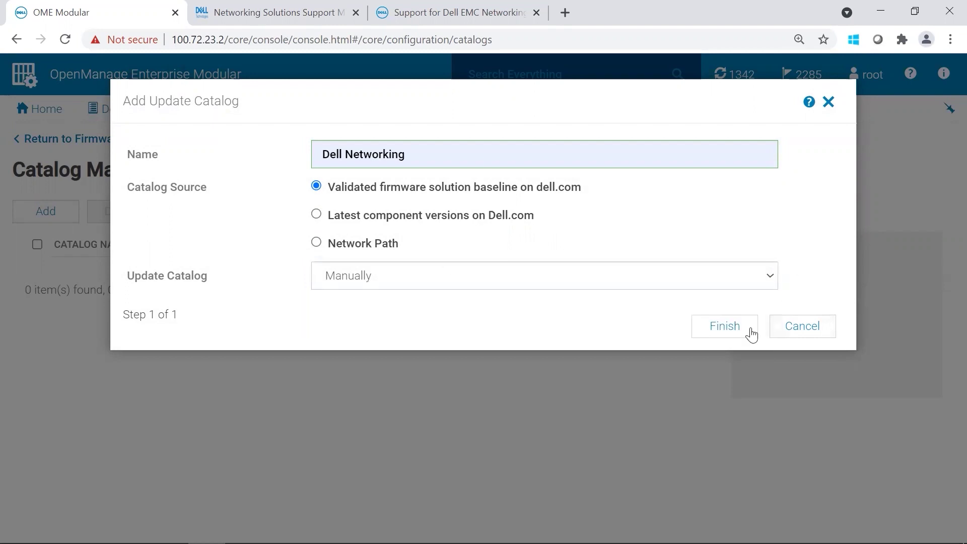
left_click(716, 336)
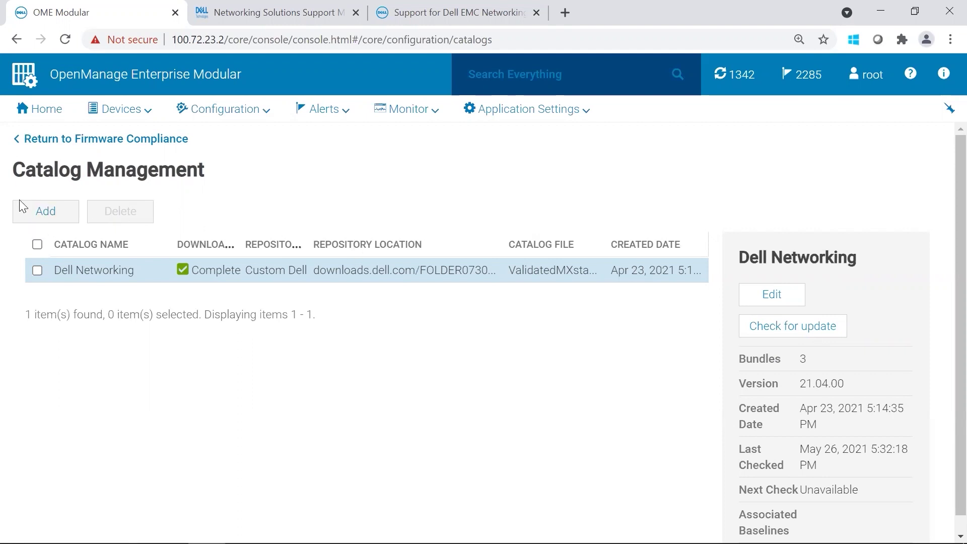
Step: Start a new firmware baseline named Dell_Networking using the Dell Networking catalog
left_click(108, 144)
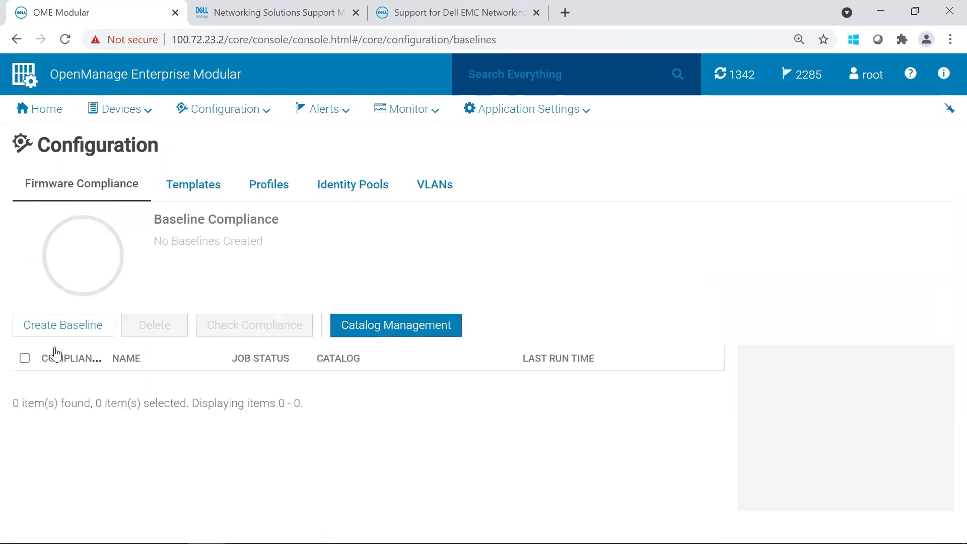
left_click(62, 327)
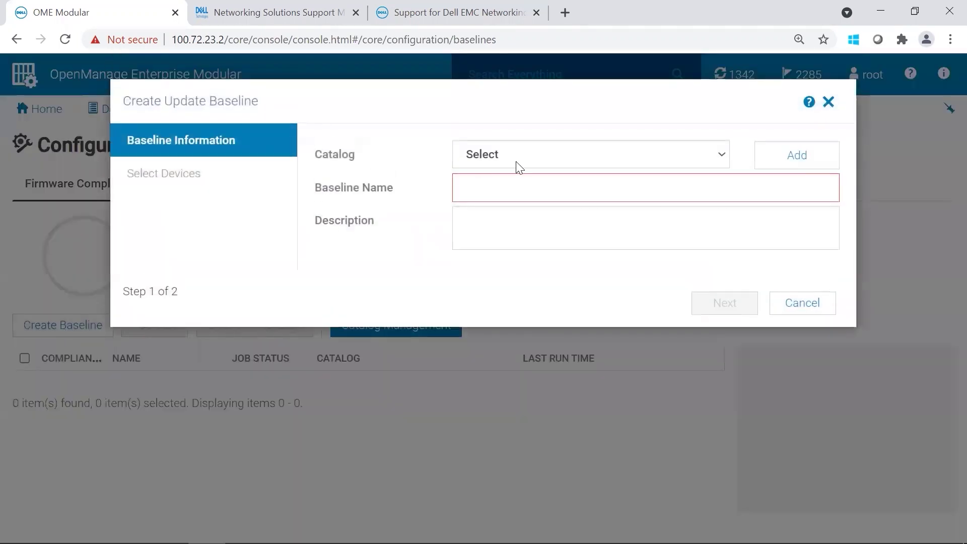
left_click(525, 157)
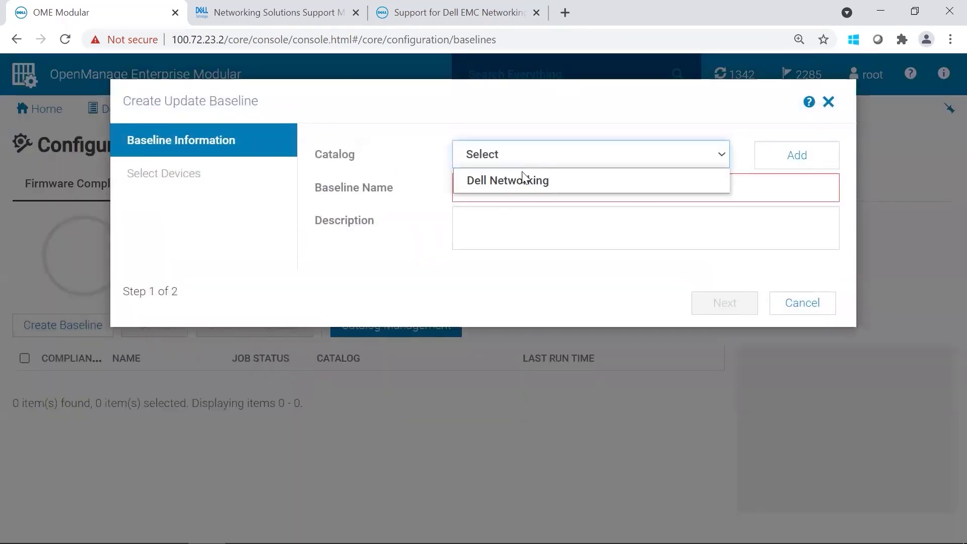
left_click(523, 180)
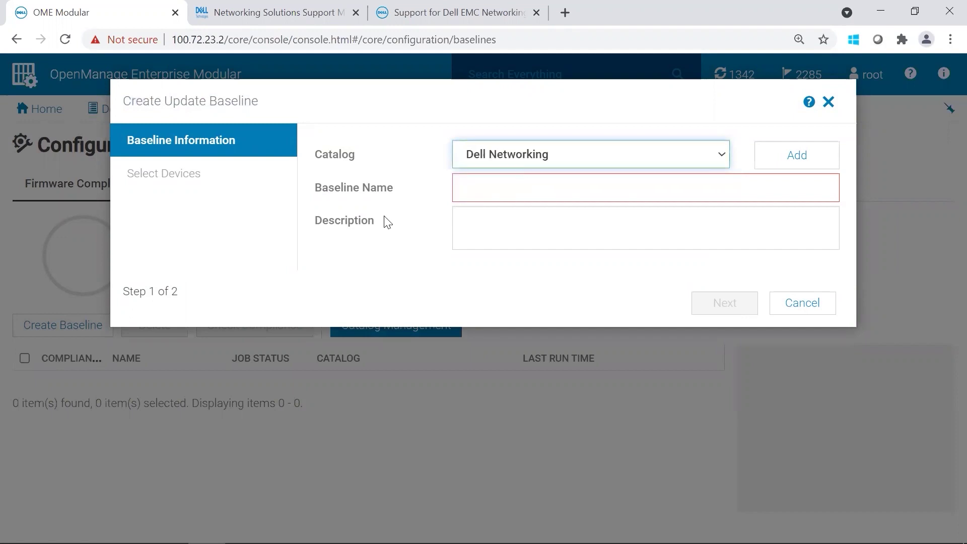
left_click(473, 190)
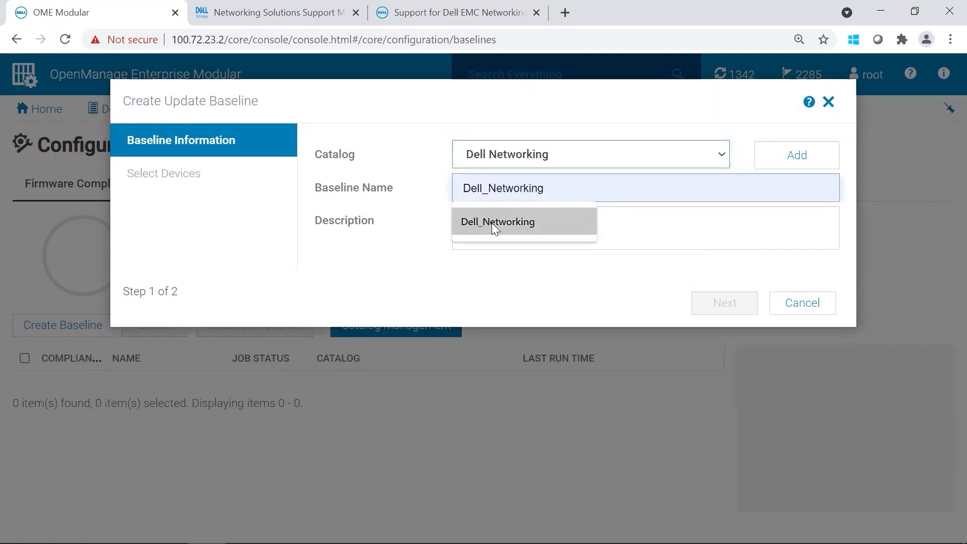
left_click(492, 224)
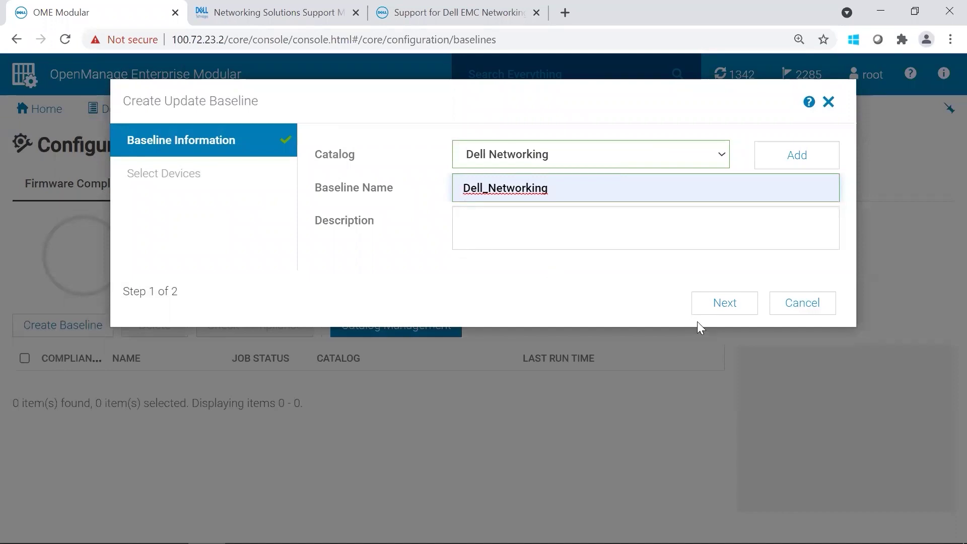
left_click(721, 304)
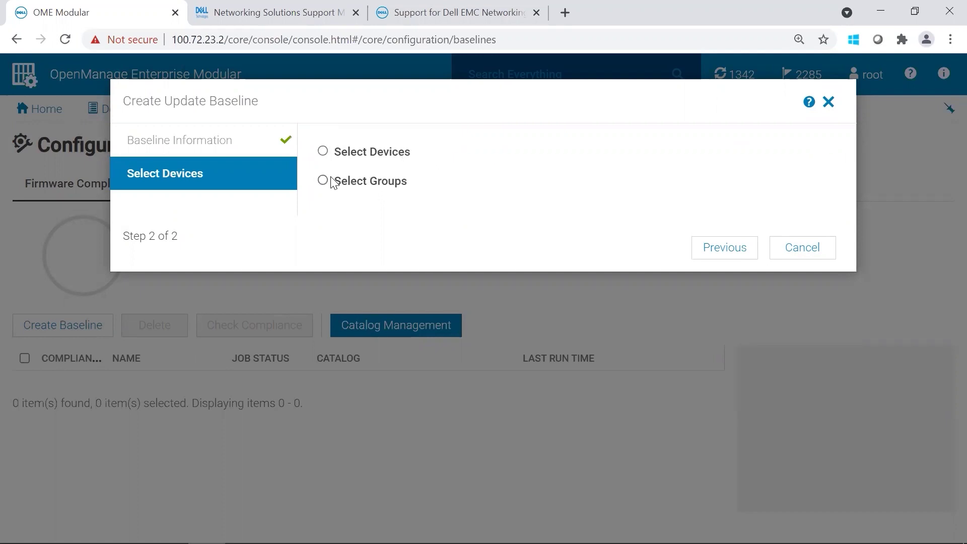
Step: Target the individual Network IOM devices MX9116n IOM-A1 and IOM-A2
left_click(323, 152)
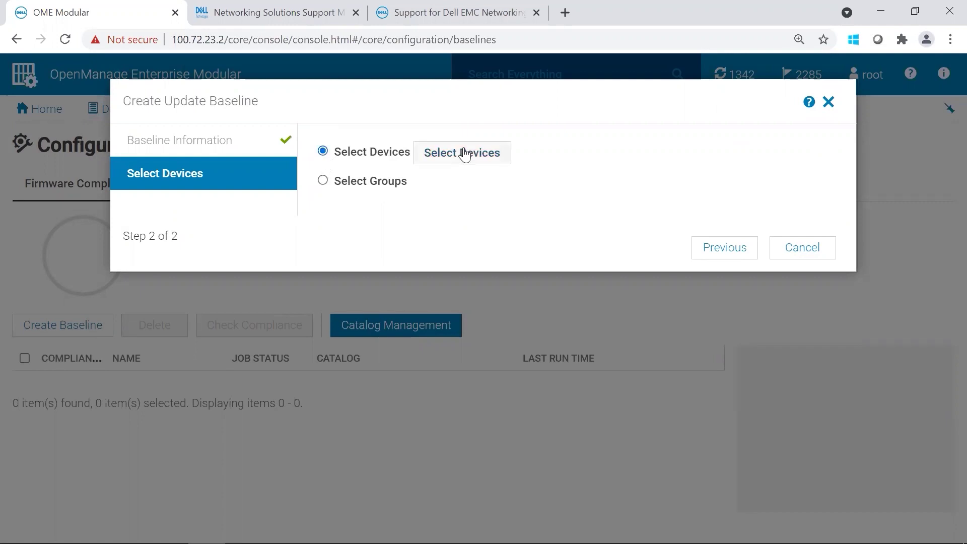
left_click(463, 153)
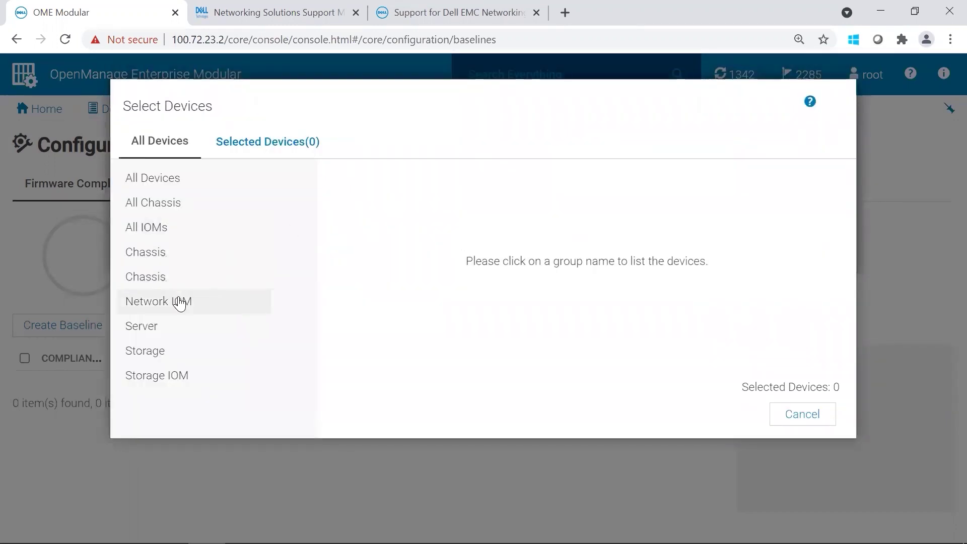
left_click(181, 300)
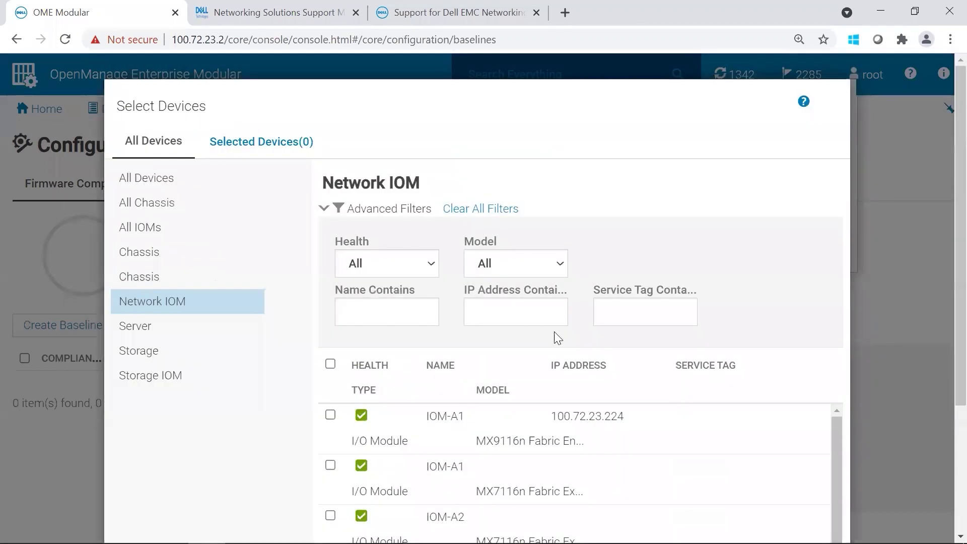
scroll(943, 474, "down", 3)
scroll(943, 475, "down", 1)
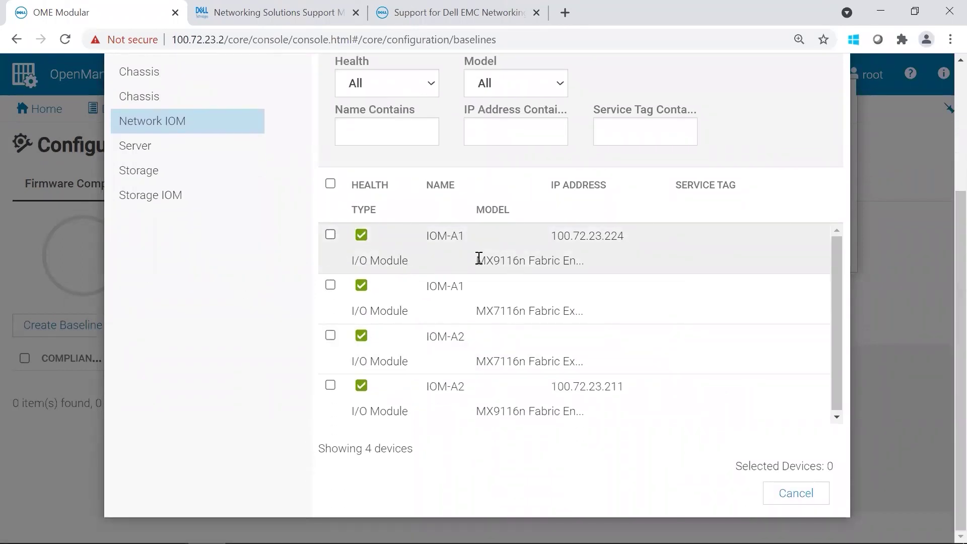
left_click_drag(477, 260, 583, 264)
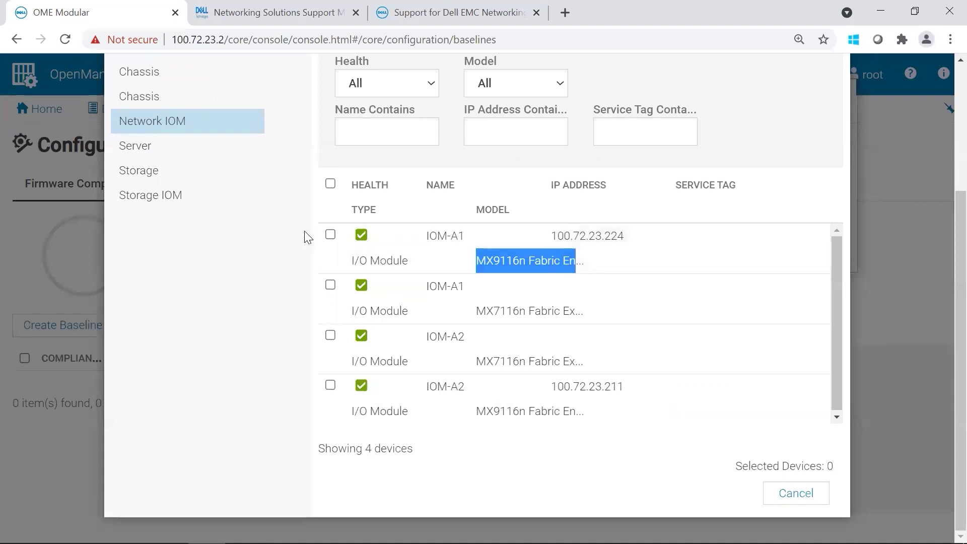
left_click(330, 234)
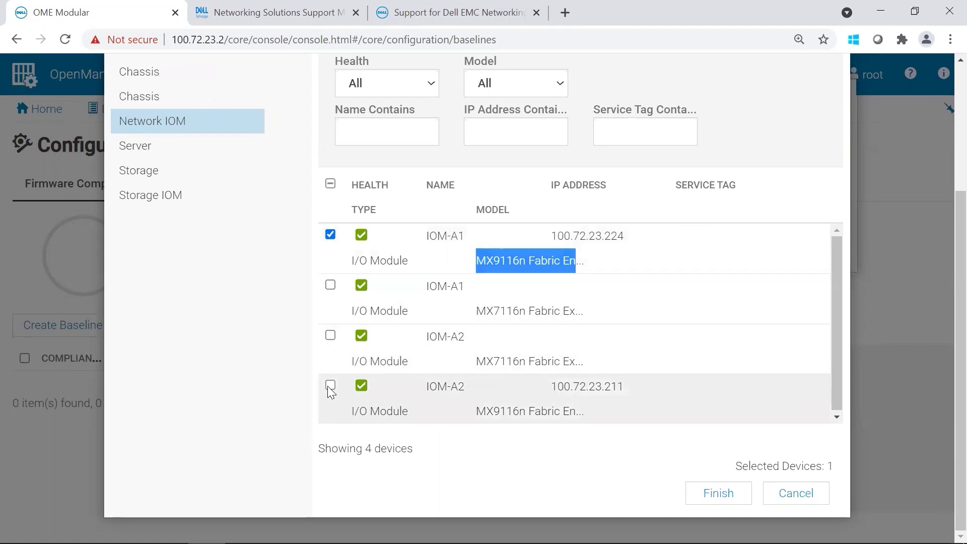
left_click(330, 386)
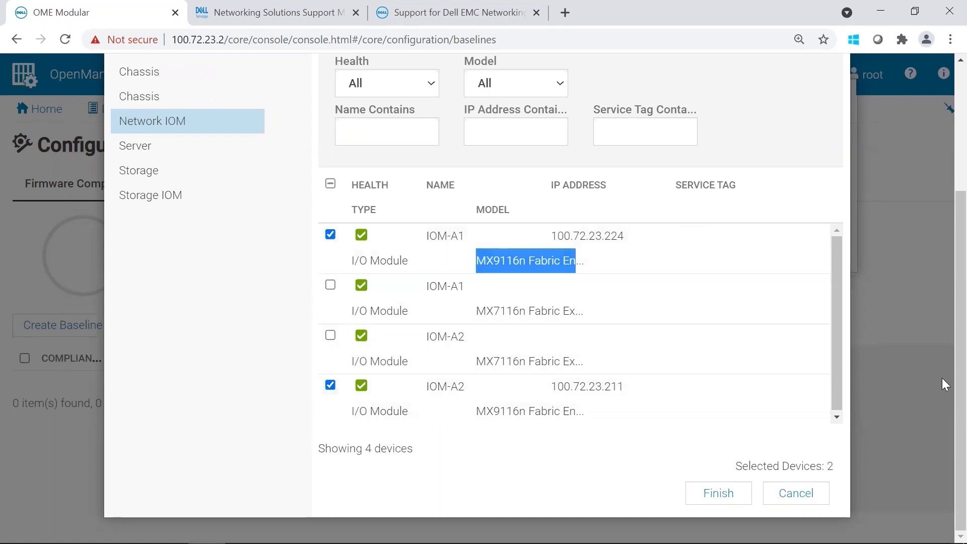
left_click(709, 493)
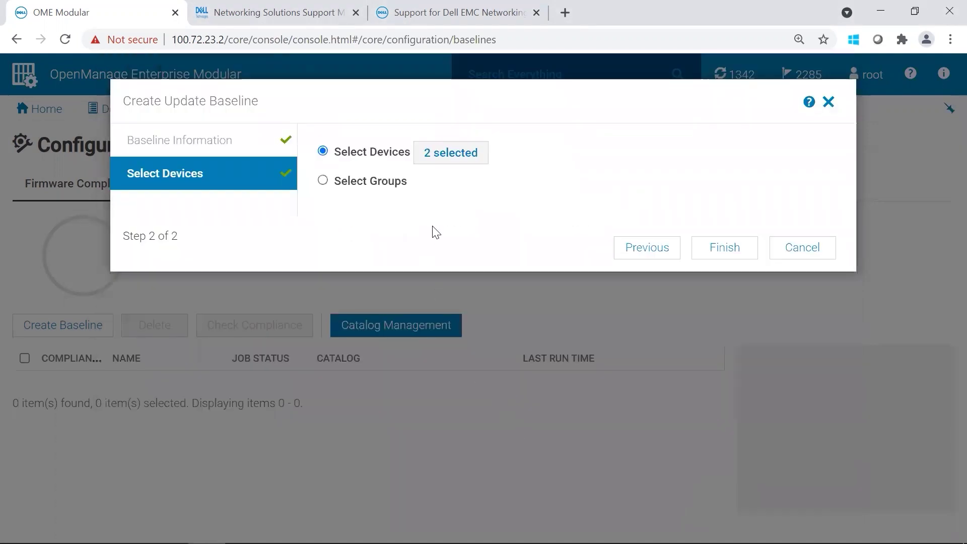
Step: Finish the baseline and open its compliance report with IOM-A1 and IOM-A2 expanded
left_click(729, 250)
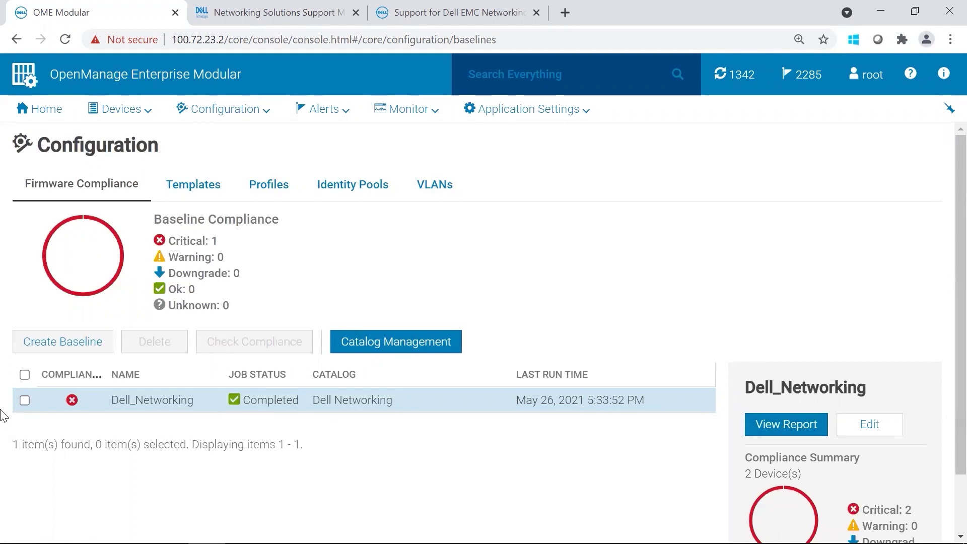
left_click(25, 401)
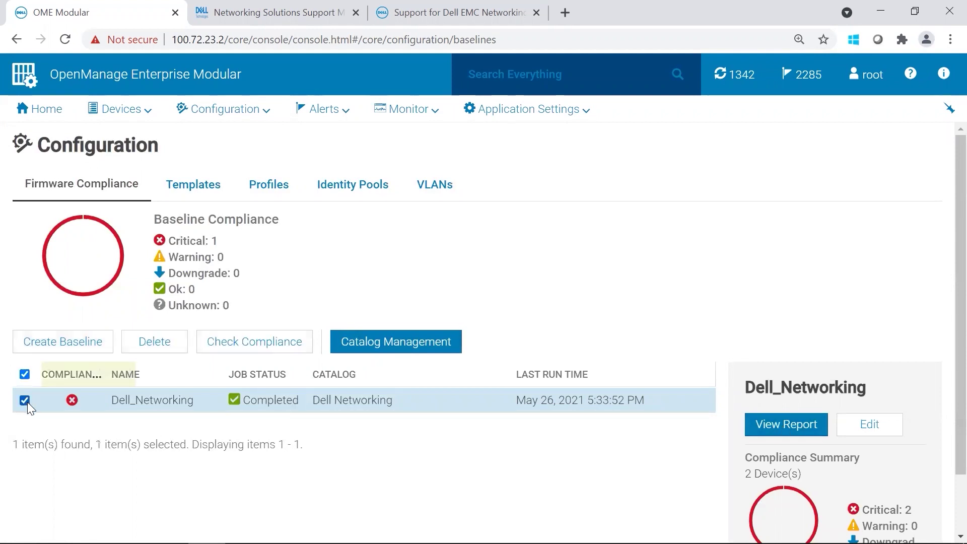
left_click(762, 434)
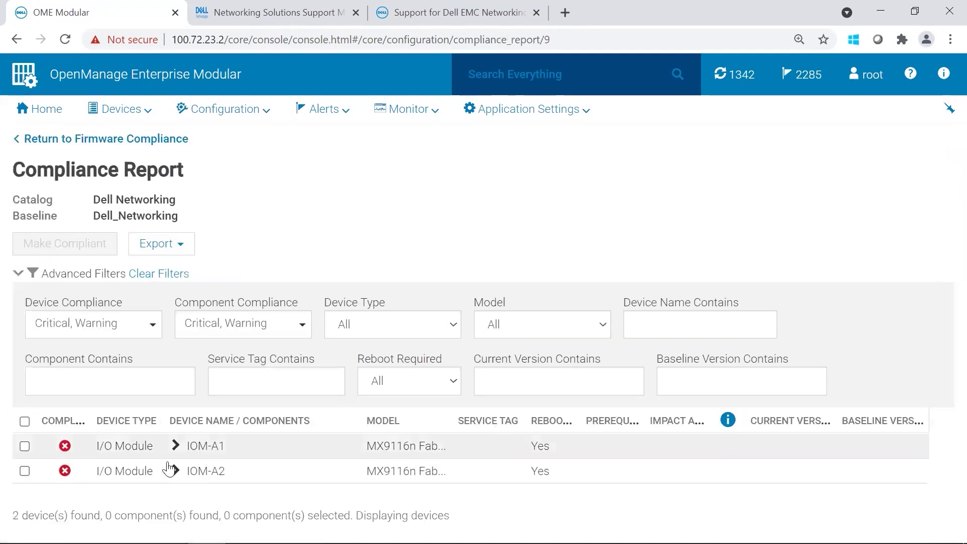
left_click(177, 451)
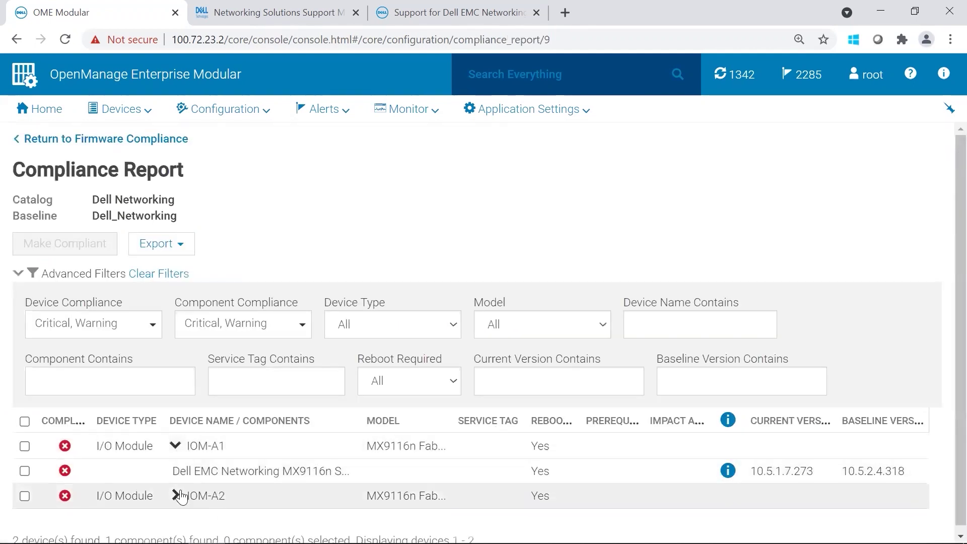
left_click(184, 497)
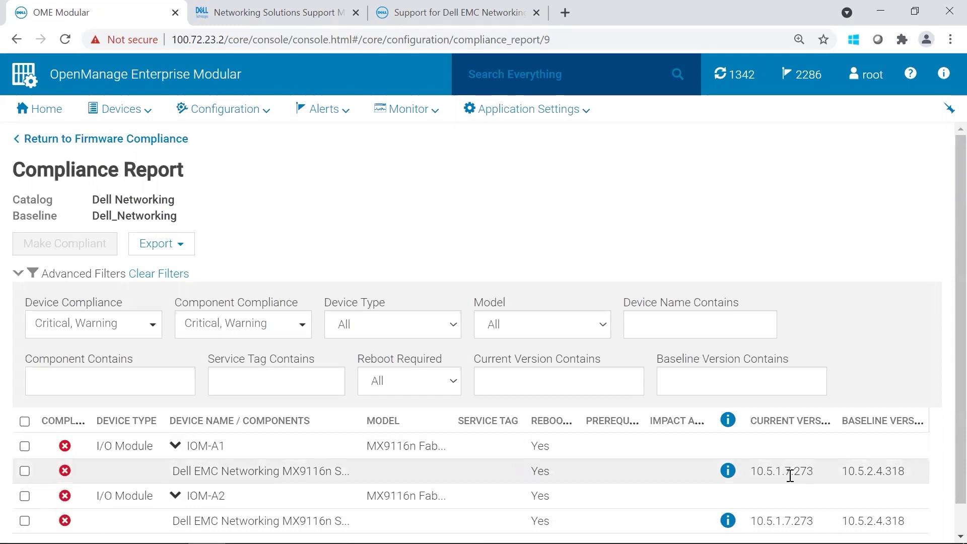
left_click_drag(753, 471, 913, 479)
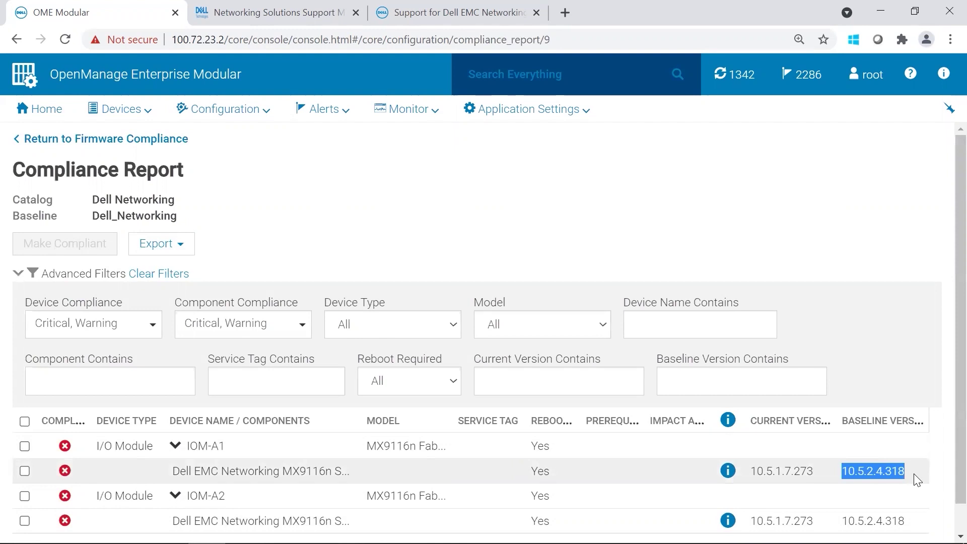
Step: Select IOM-A1 (100.72.23.224) in the Devices > I/O Modules list
left_click(118, 108)
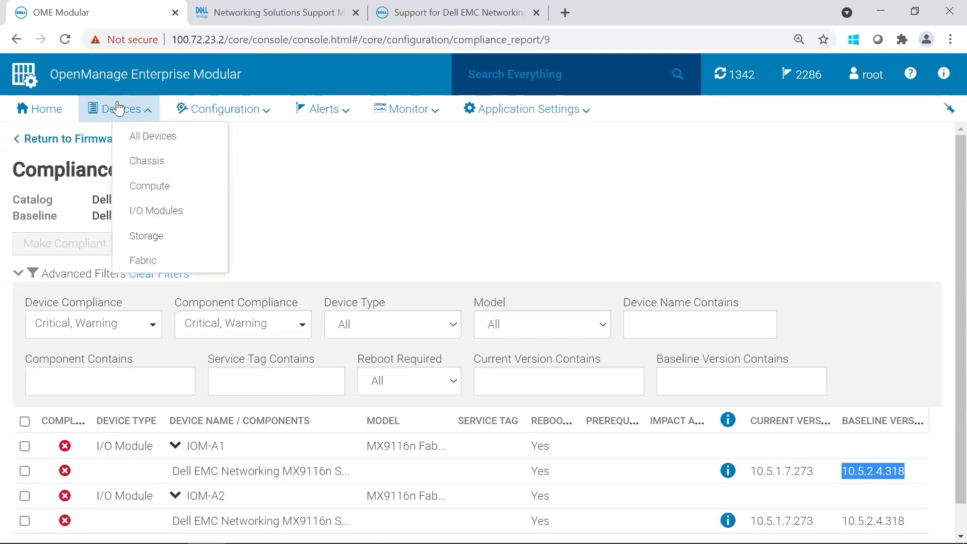
left_click(173, 209)
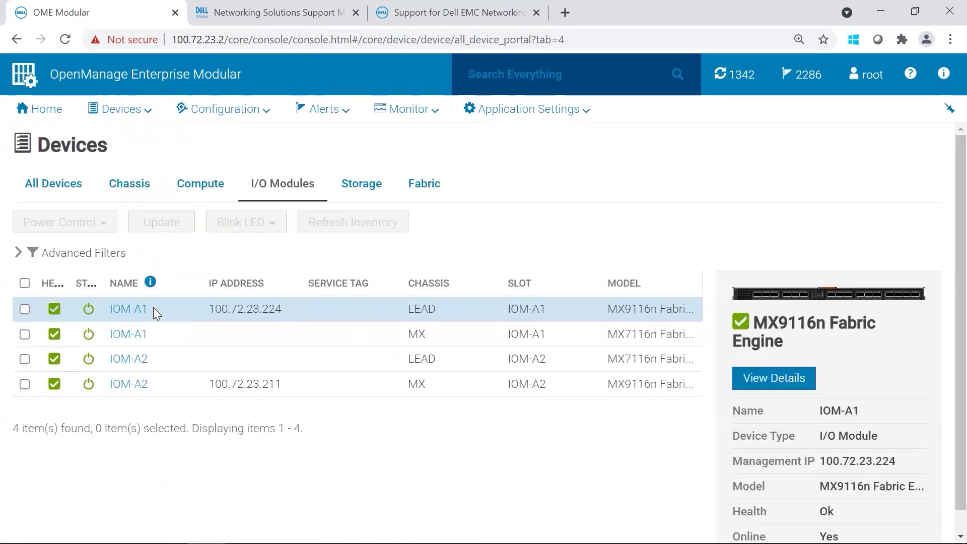
left_click(24, 309)
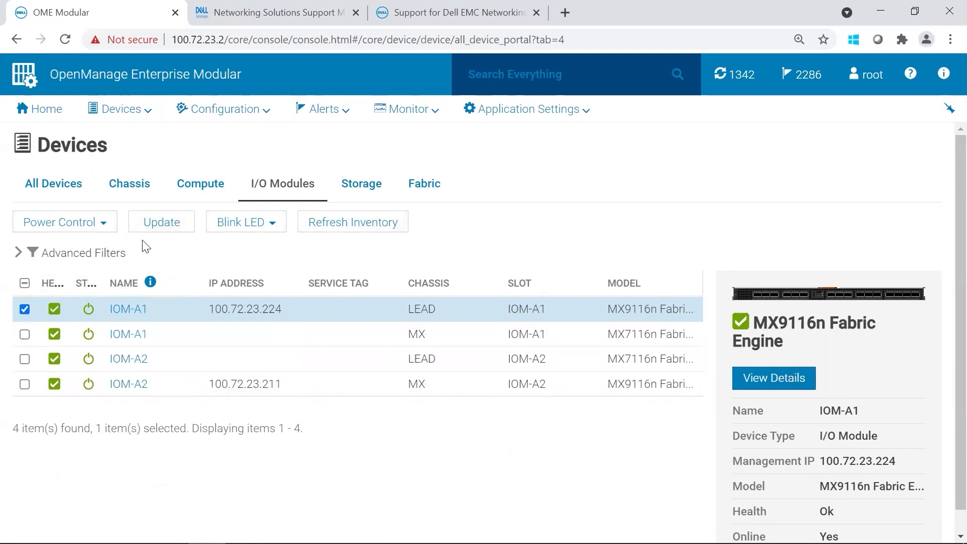
Step: Schedule an immediate IOM-A1 firmware update from the Dell_Networking baseline to 10.5.2.4.318
left_click(165, 227)
left_click(284, 206)
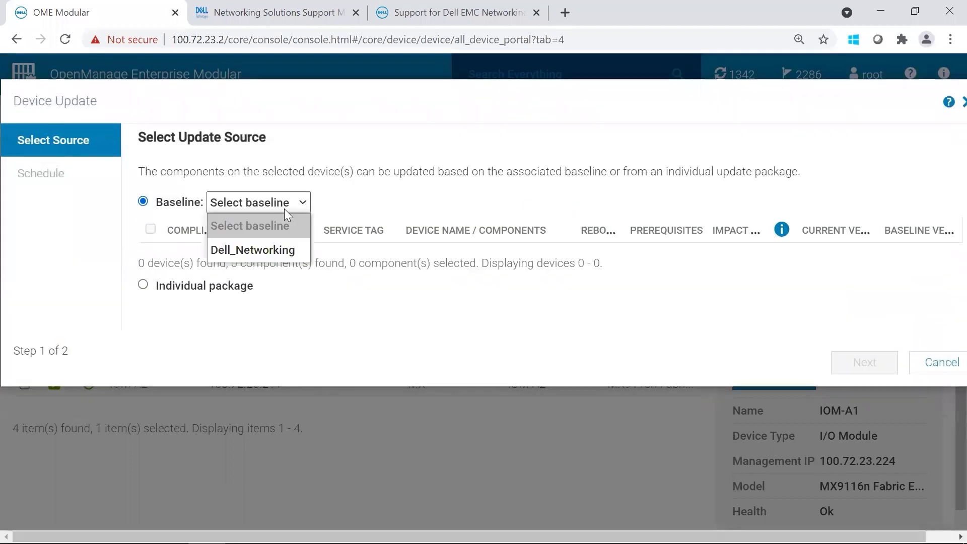
left_click(272, 256)
left_click(414, 261)
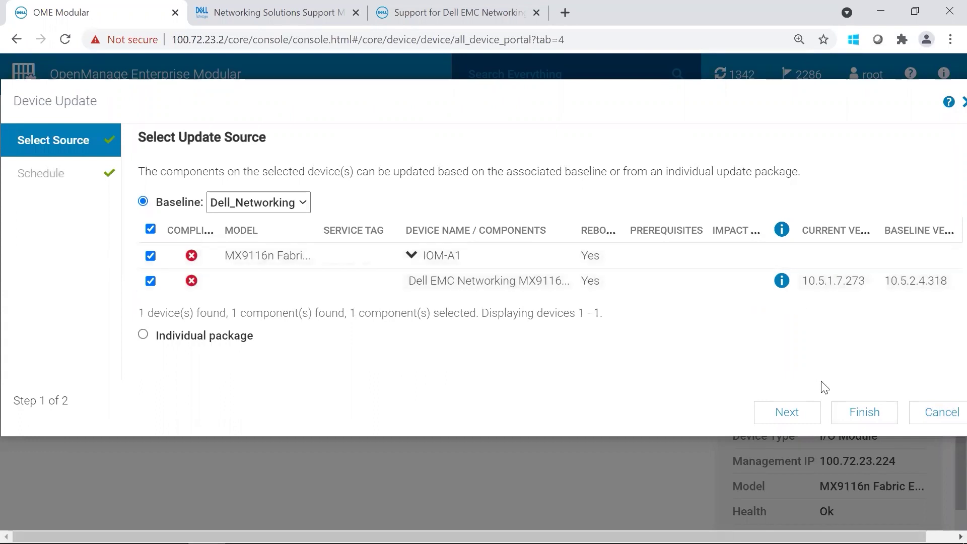
left_click(799, 414)
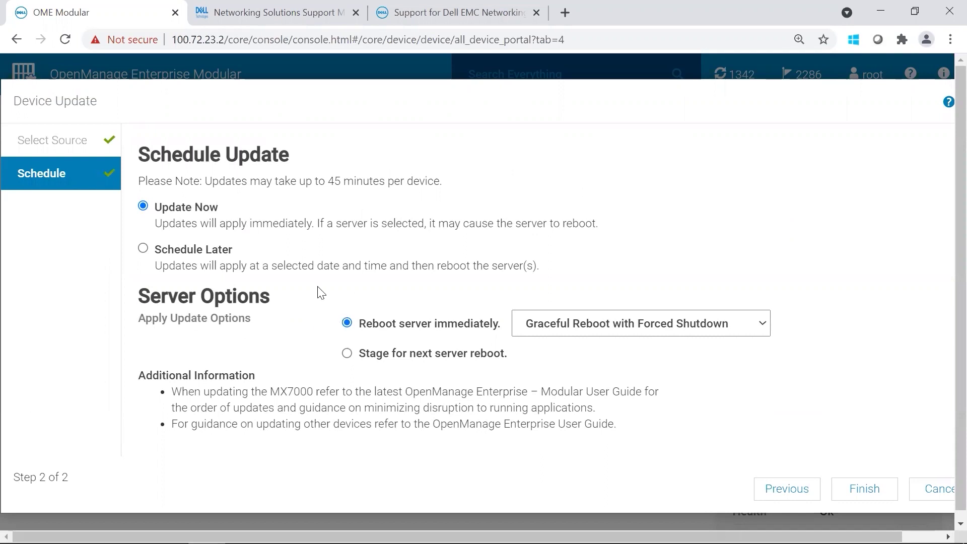
left_click(864, 489)
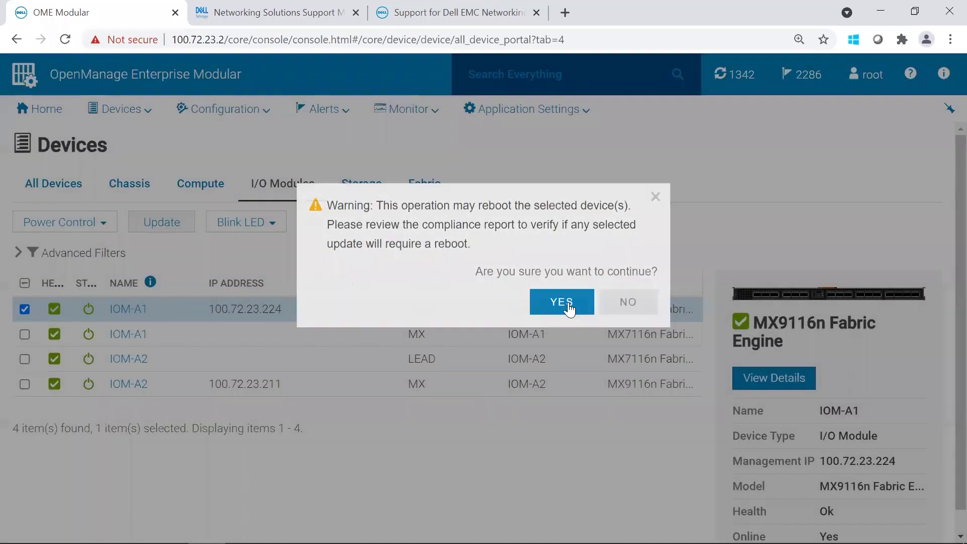
Step: Accept the reboot warning and view the running Device Update: Dell_Networking job details
left_click(558, 304)
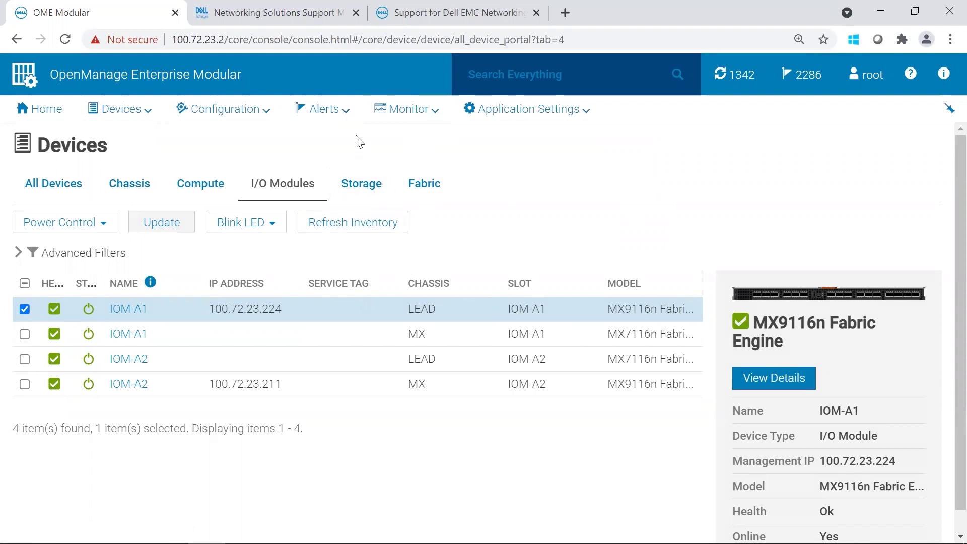
left_click(398, 110)
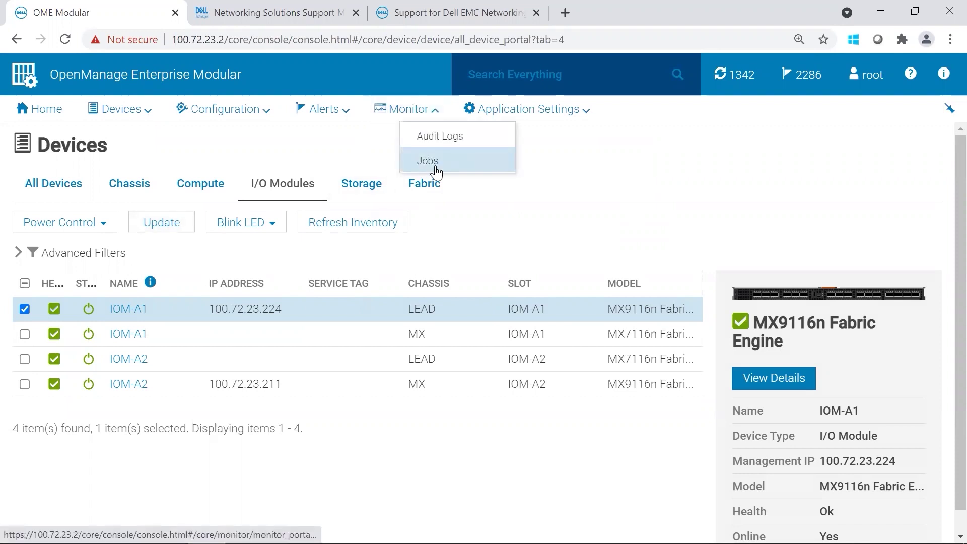
left_click(436, 169)
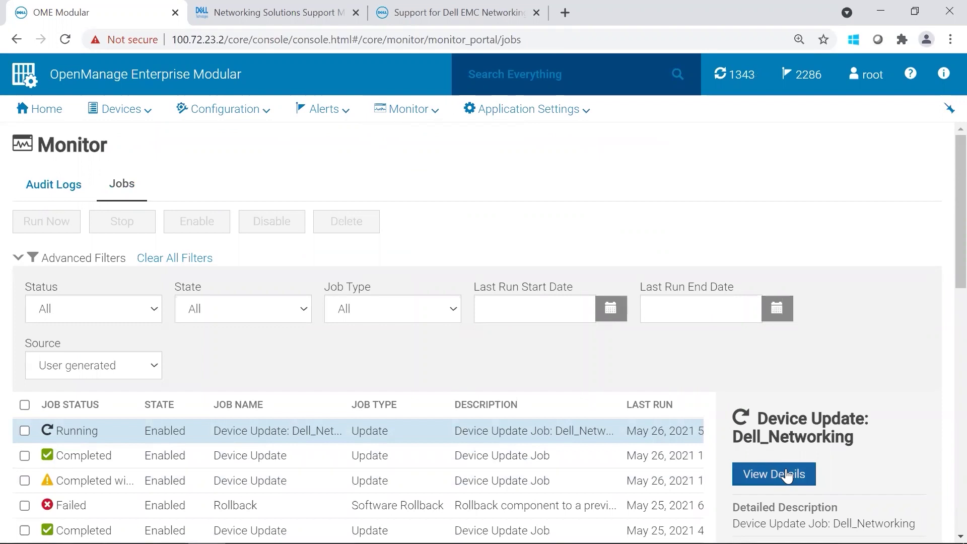
left_click(775, 474)
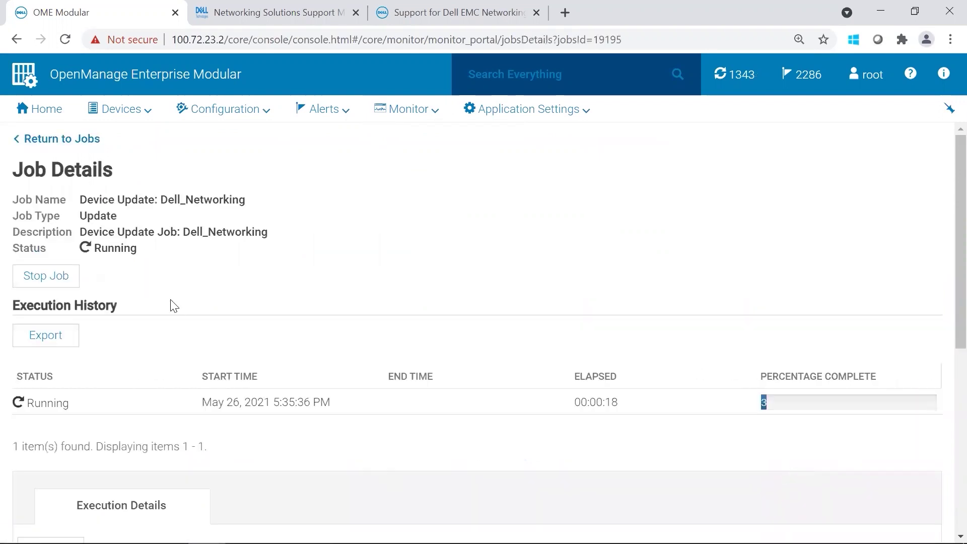
scroll(945, 303, "down", 3)
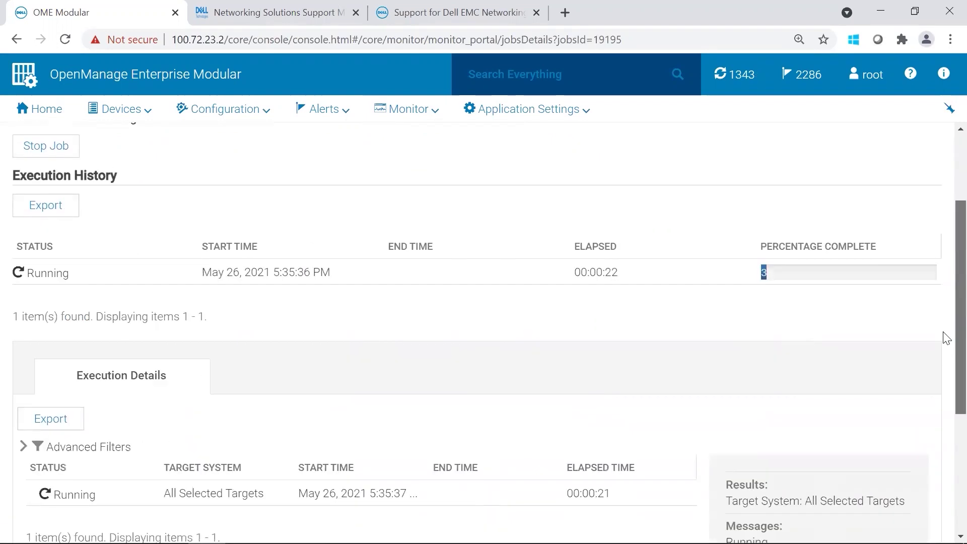
scroll(944, 353, "down", 5)
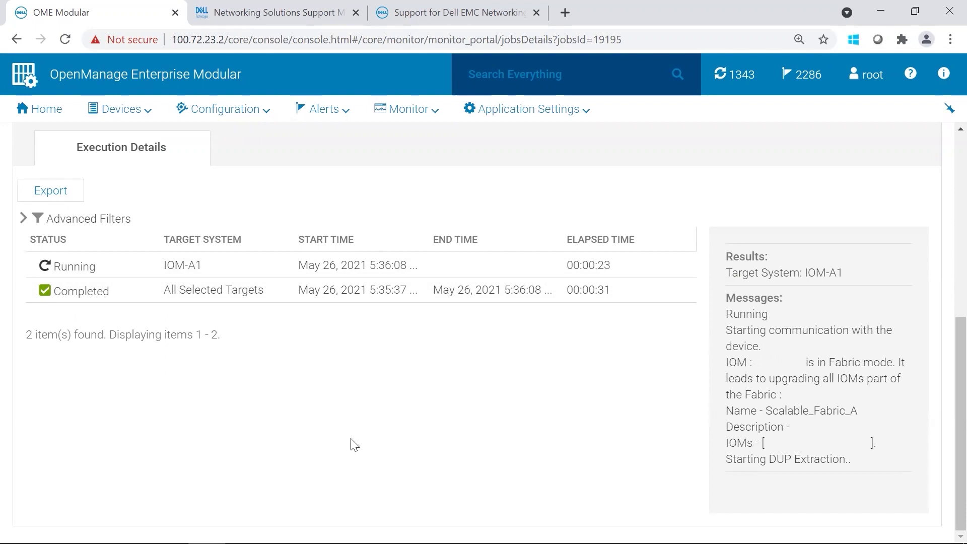
Step: Bring up the PuTTY sessions to 100.72.23.224 and 100.72.23.211, focusing IOM-A1
mouse_move(352, 542)
mouse_move(130, 529)
left_click(108, 480)
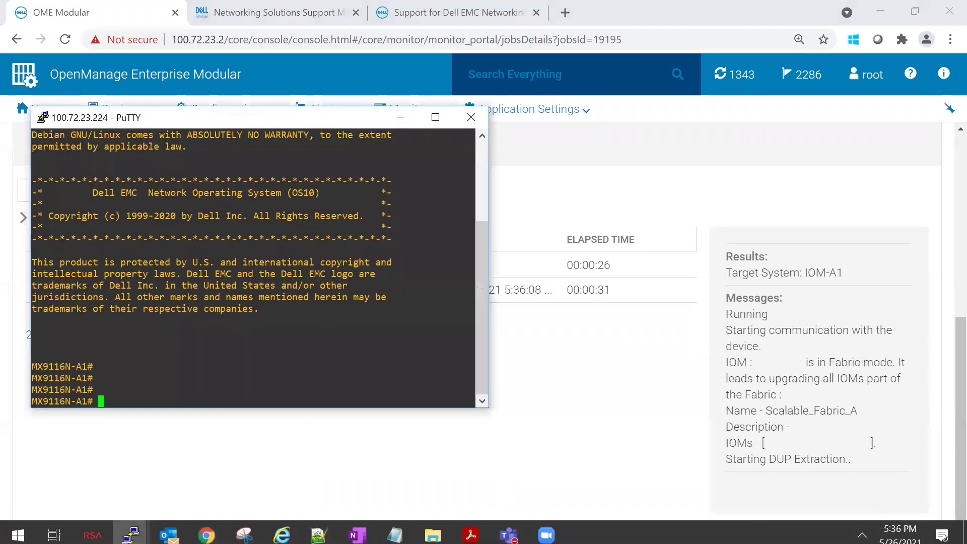
mouse_move(131, 529)
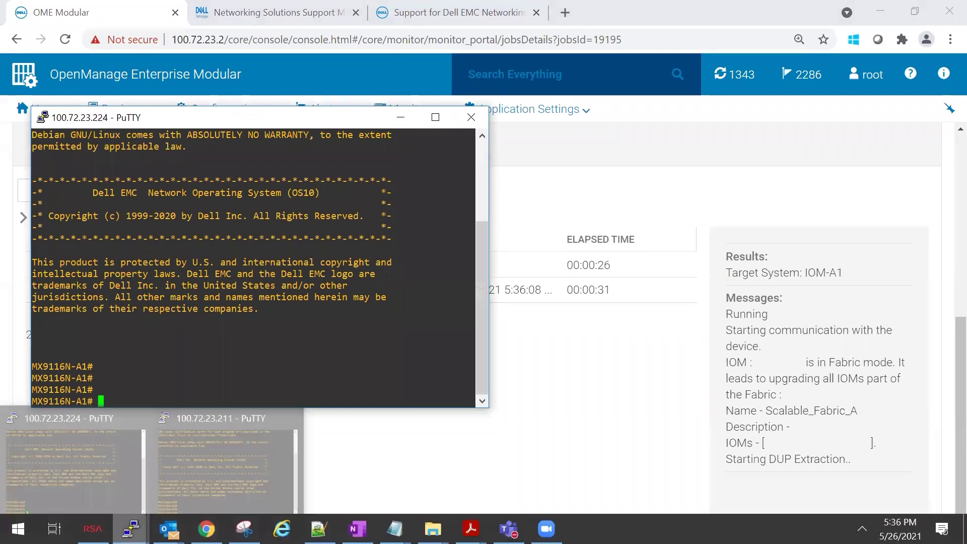
left_click(173, 499)
left_click(288, 329)
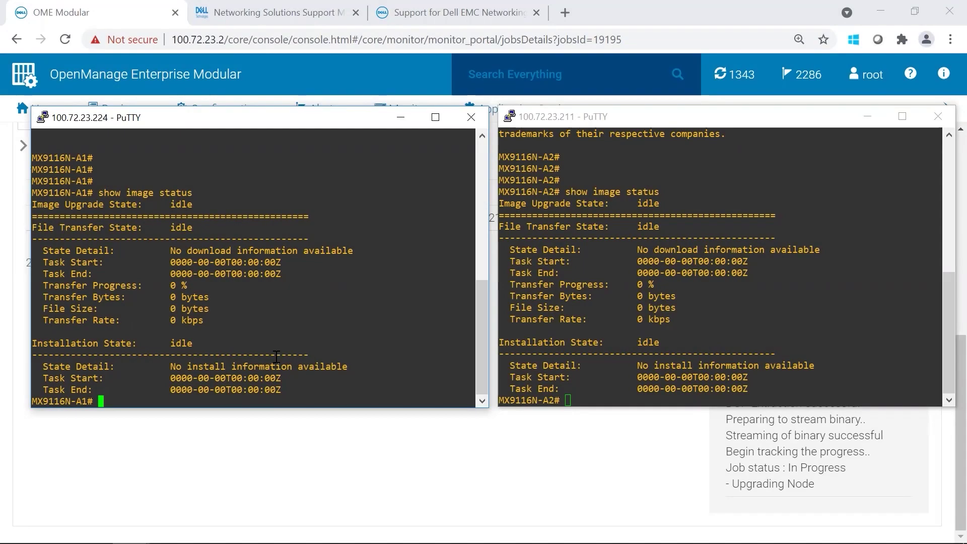
Step: Run 'show smartfabric cluster' on both MX9116N-A1 and MX9116N-A2
type("show ")
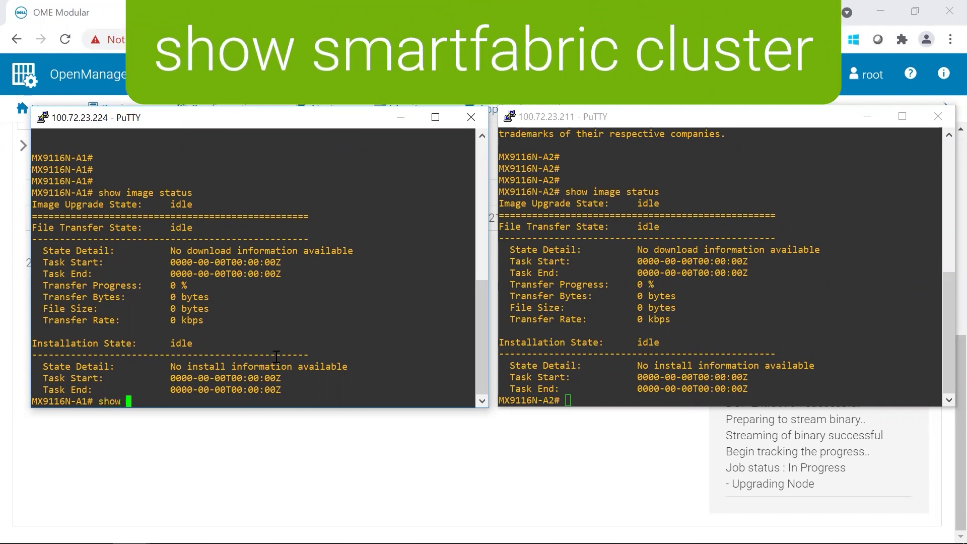
type("smartfabric cluster")
key("Return")
left_click(665, 342)
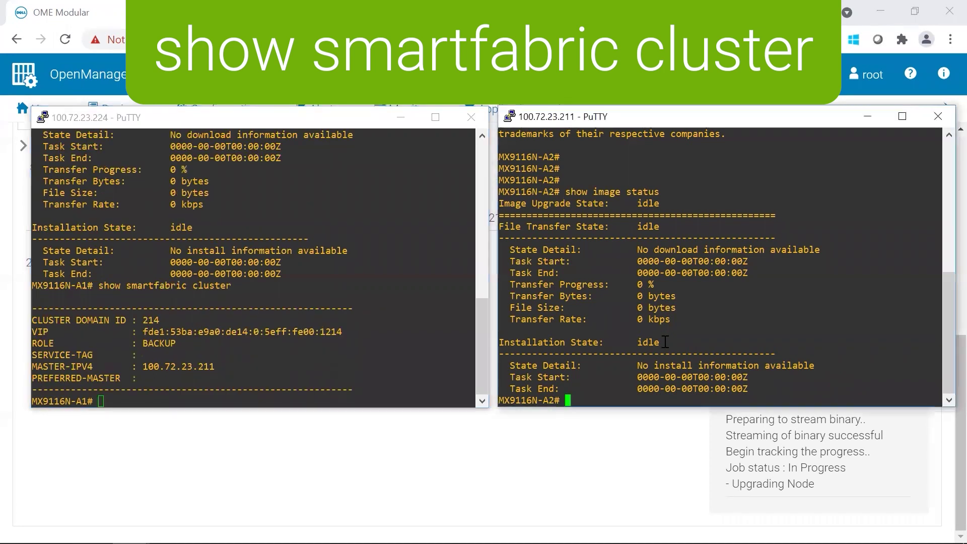
type("show smartfabric cluster")
key("Return")
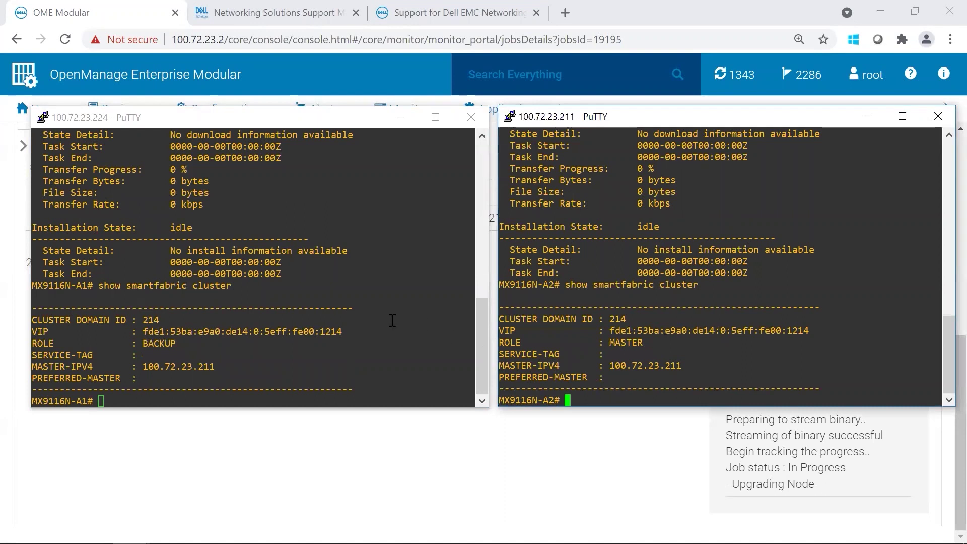
left_click(238, 353)
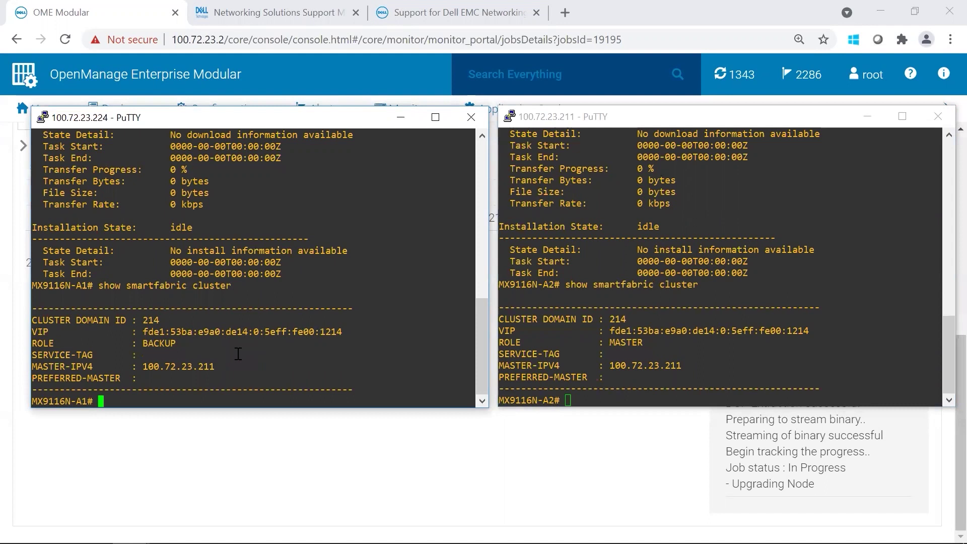
Step: Run 'show image status' on MX9116N-A1 and then on MX9116N-A2
type("show ")
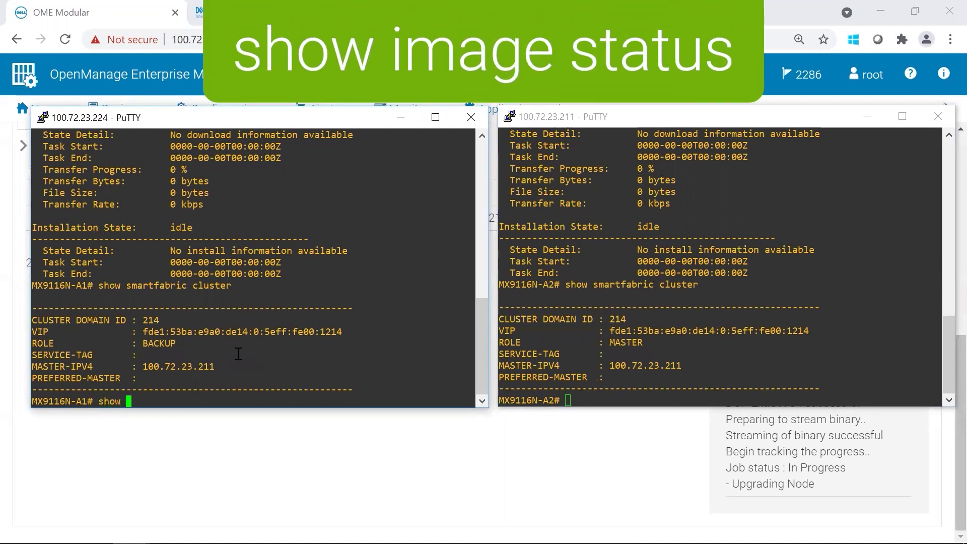
type("image status")
key("Return")
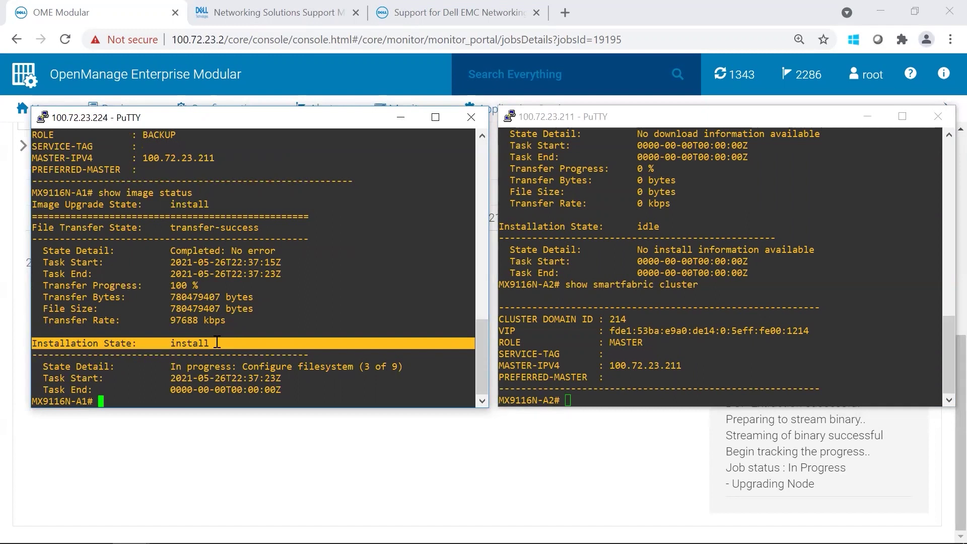
left_click(615, 309)
type("show ")
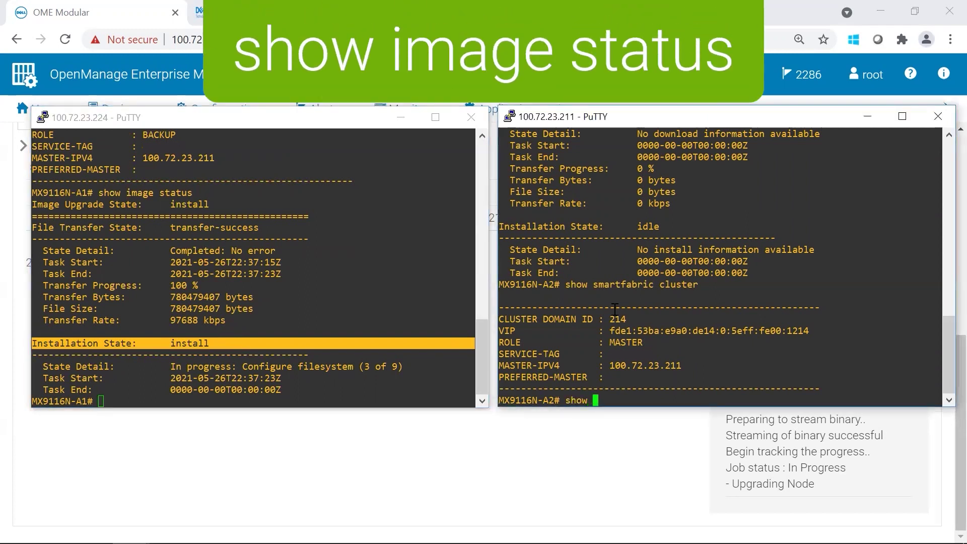
type("image status")
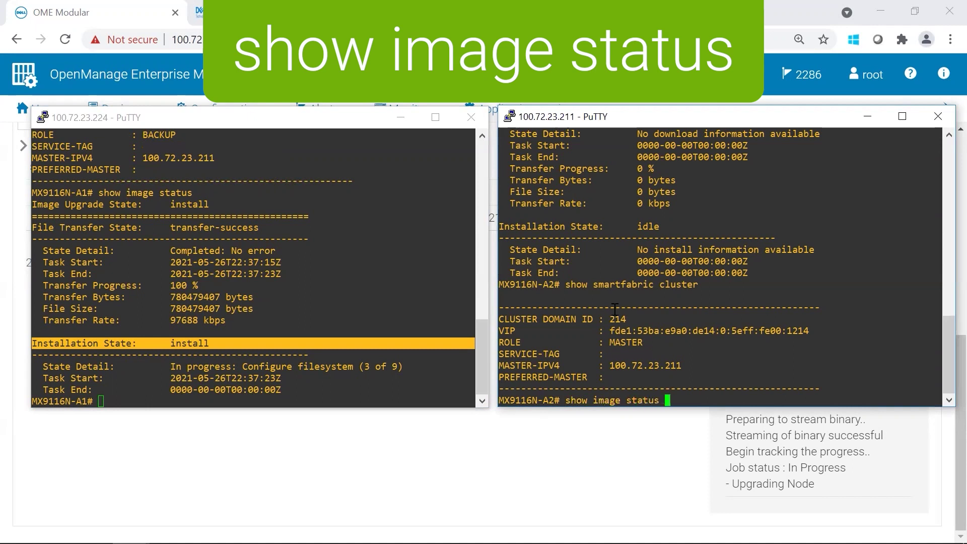
key("Return")
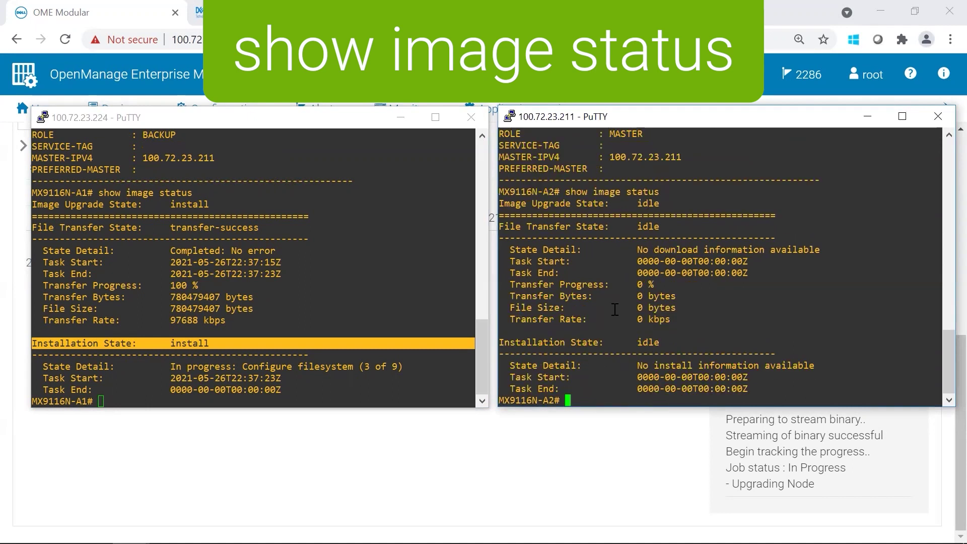
Step: On MX9116N-A1, confirm the 780479407-byte .bin in the image folder and recheck install status (5 of 9)
left_click(307, 360)
type("dir")
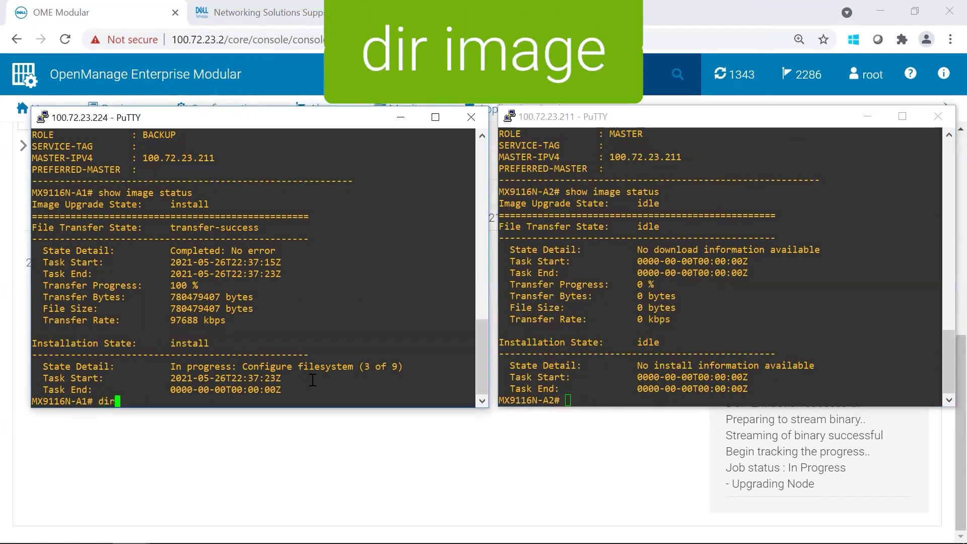
type(" image")
key("Return")
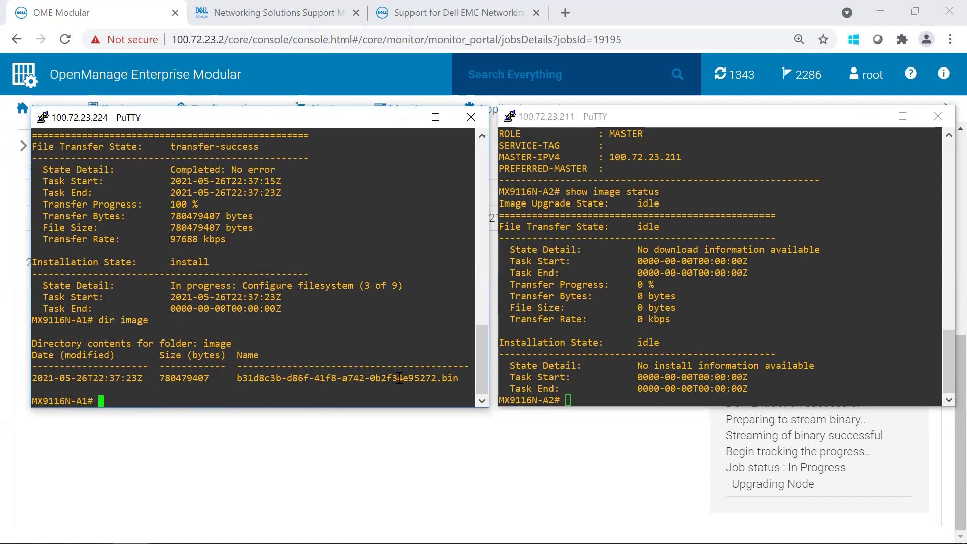
left_click_drag(238, 378, 437, 378)
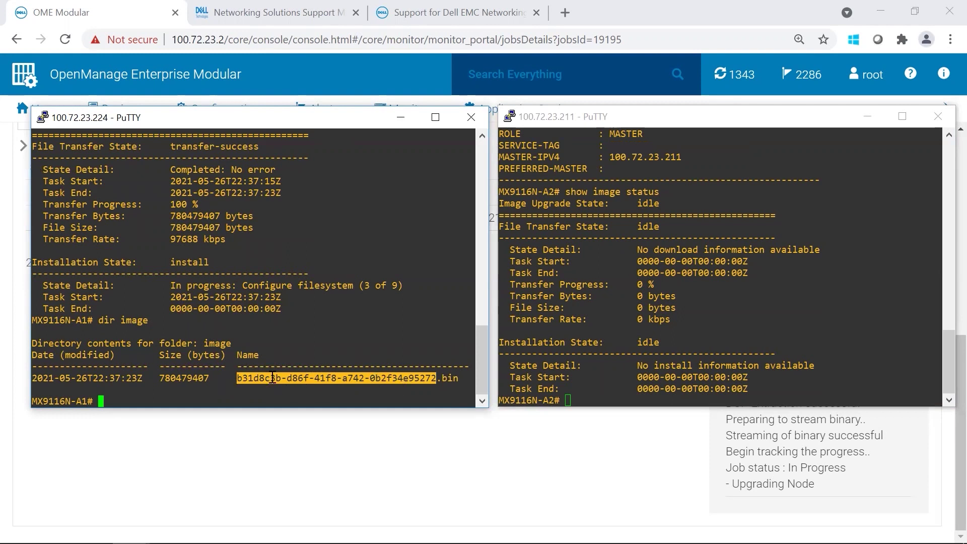
left_click(443, 378)
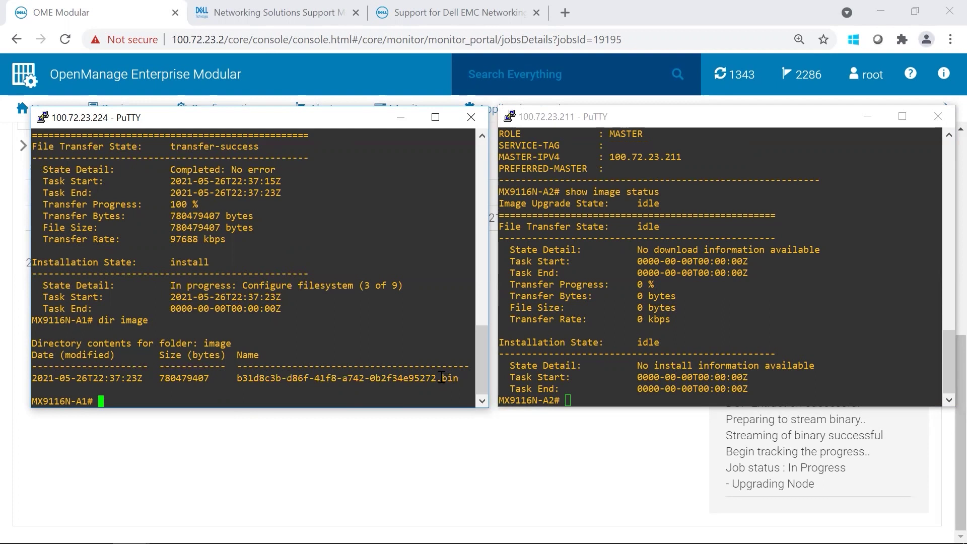
left_click_drag(437, 378, 459, 378)
left_click(403, 375)
type("show image ")
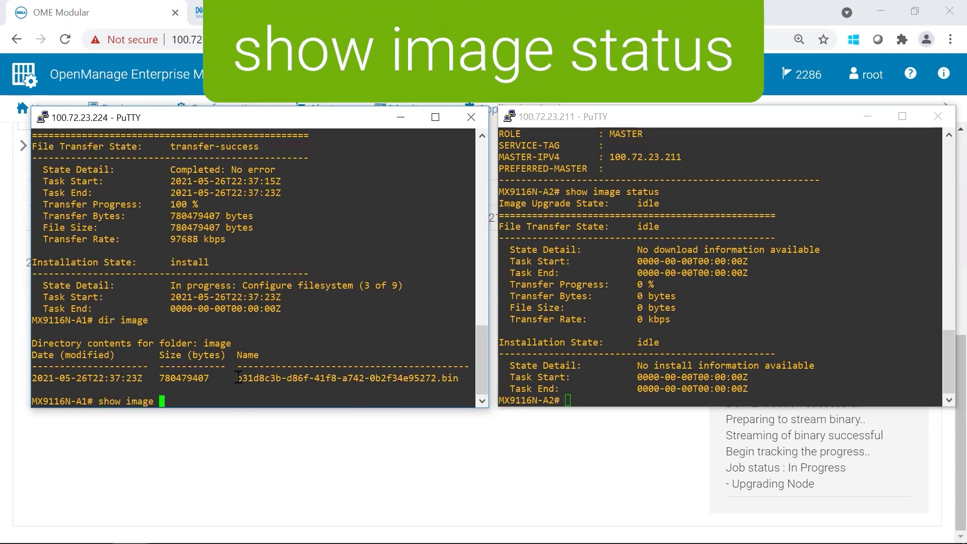
type("status")
key("Return")
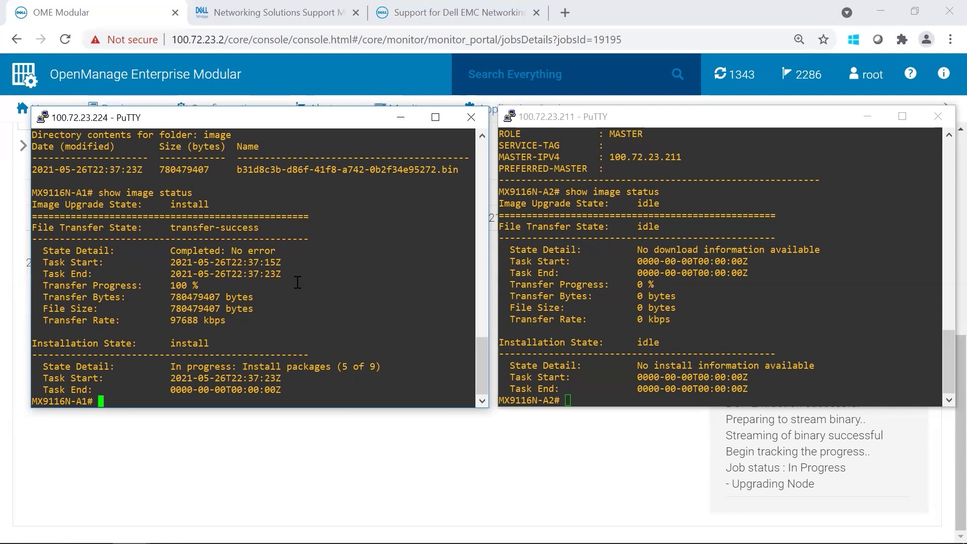
Step: Bring OME-M's job details forward and review IOM-A1's Upgrading Node message, still waiting for network profiles
key("alt+Tab")
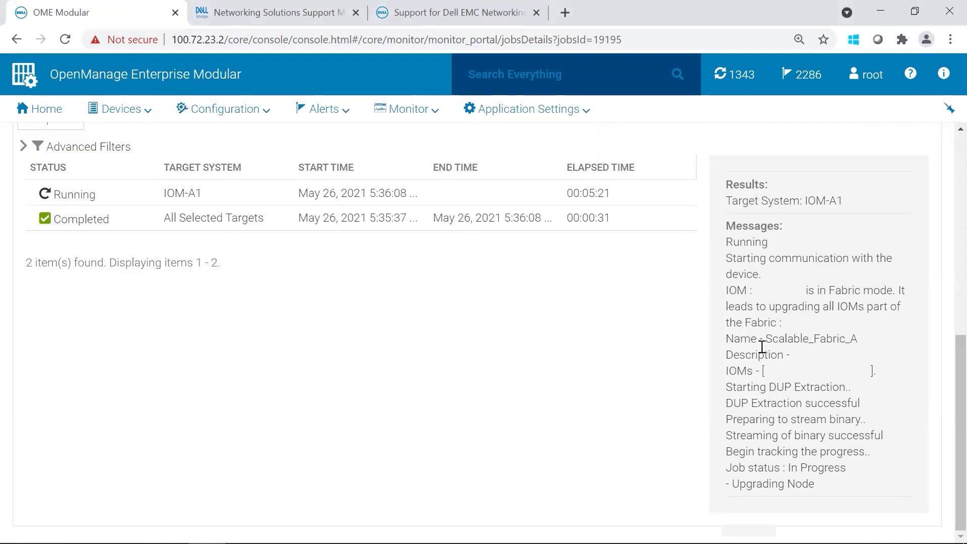
left_click_drag(732, 483, 867, 486)
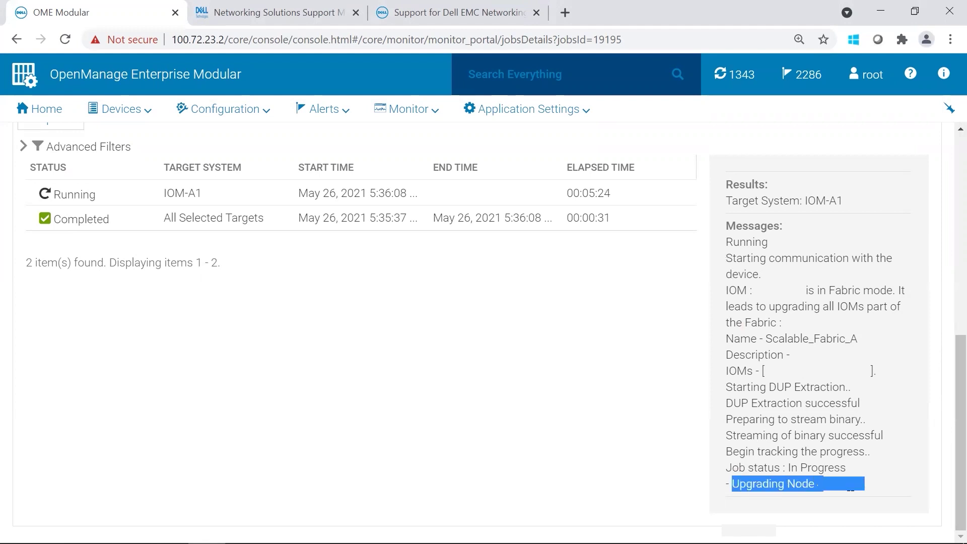
left_click(880, 495)
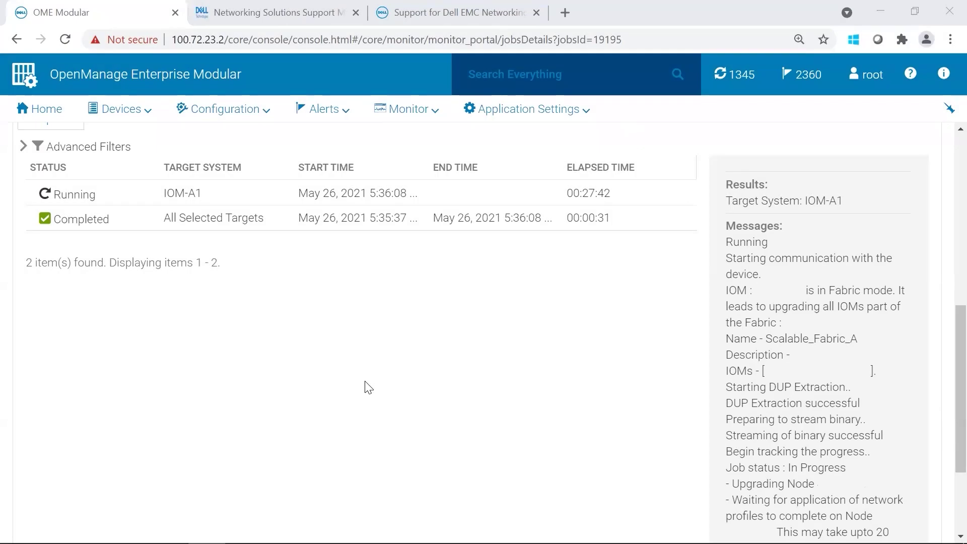
Step: Log in to the 100.72.23.215 session and confirm MX9116N-A1 now runs OS10 10.5.2.4
mouse_move(130, 529)
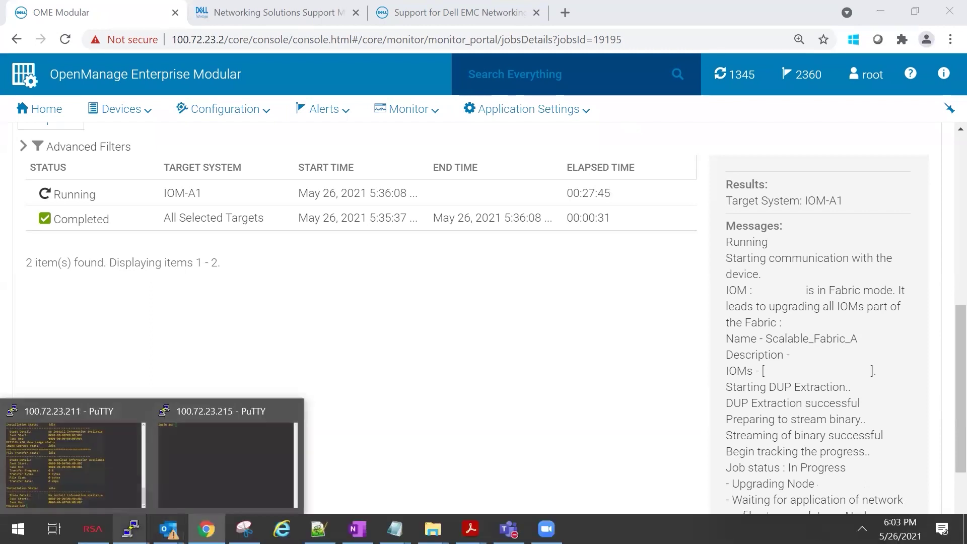
left_click(255, 458)
type("admin")
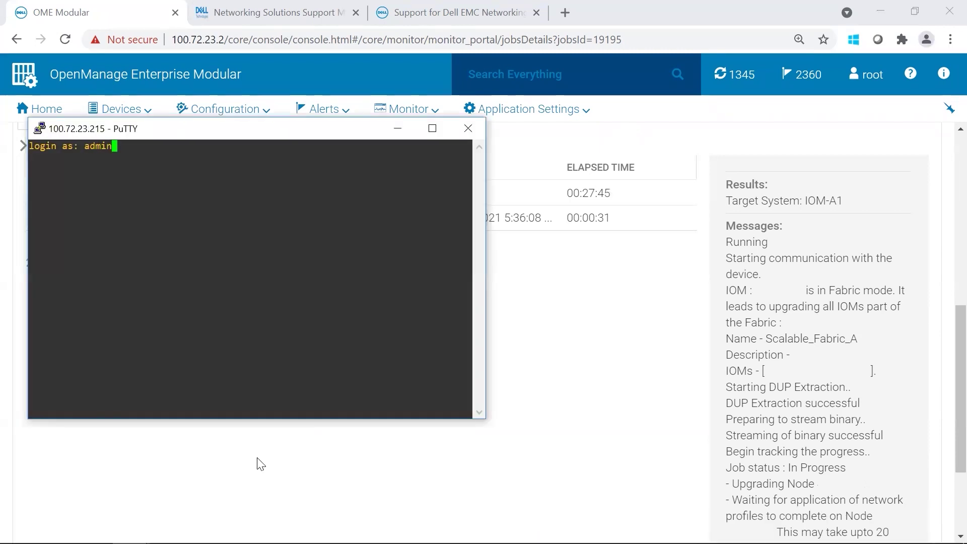
key("Return")
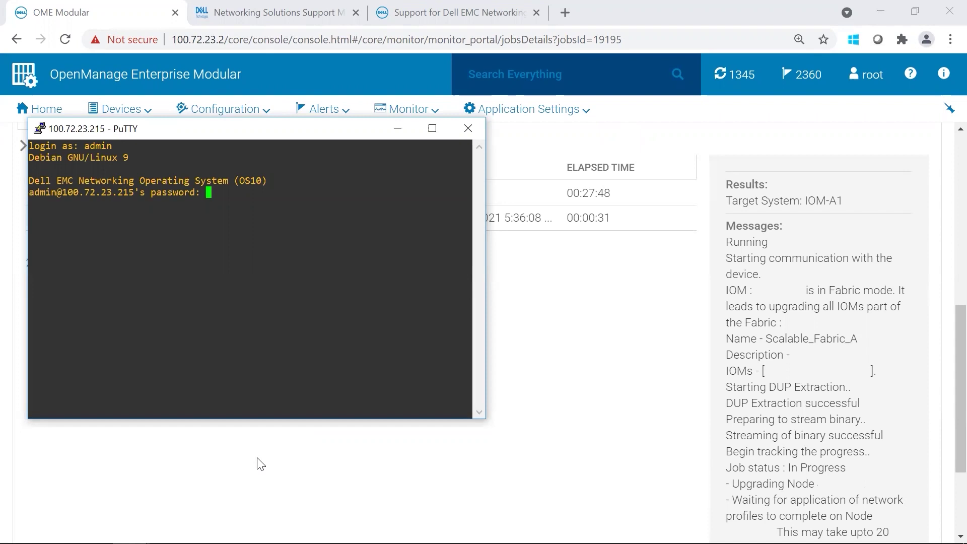
type("admin")
key("Return")
key("Return")
type("show version")
key("Return")
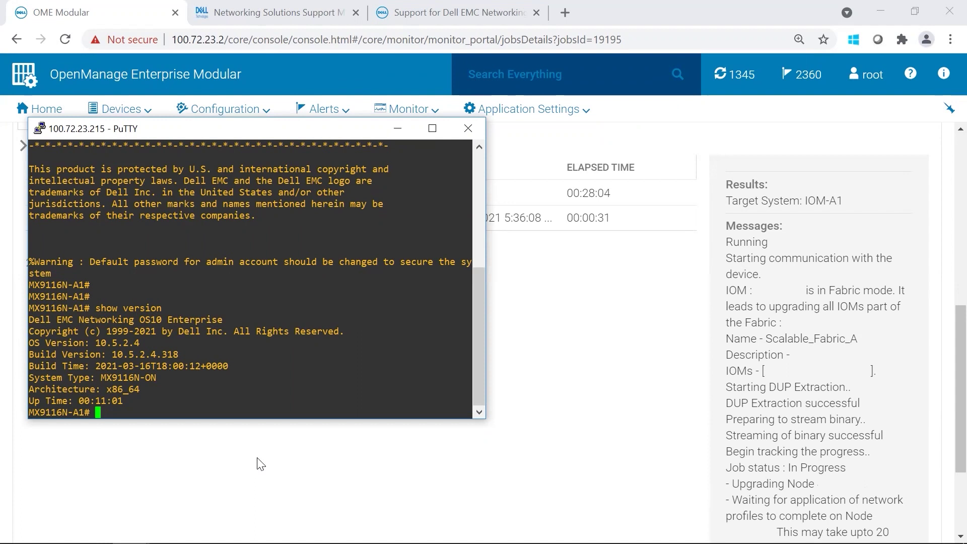
Step: Check A1's smartfabric cluster role (BACKUP), its VLAN table, and VLT peer status (up)
type("show smartfabric clu")
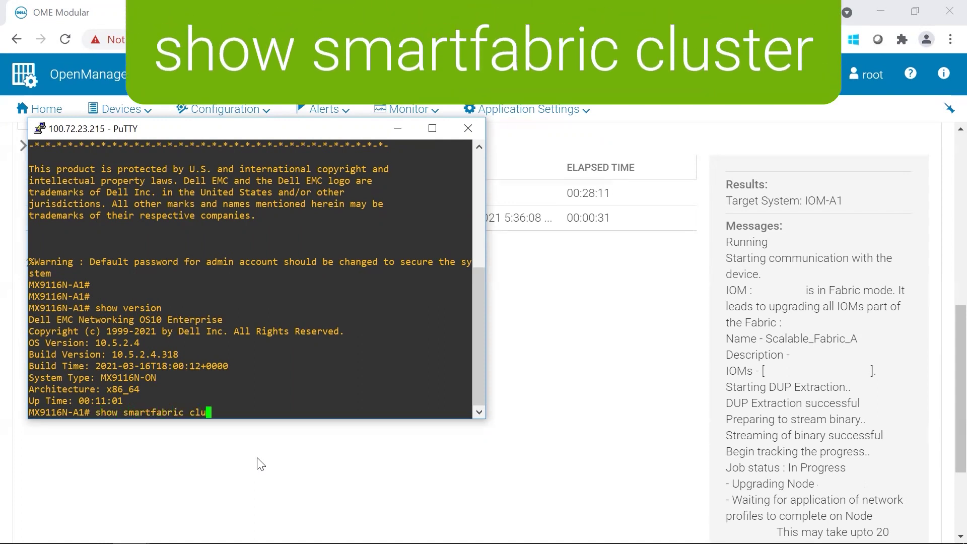
type("ster")
key("Return")
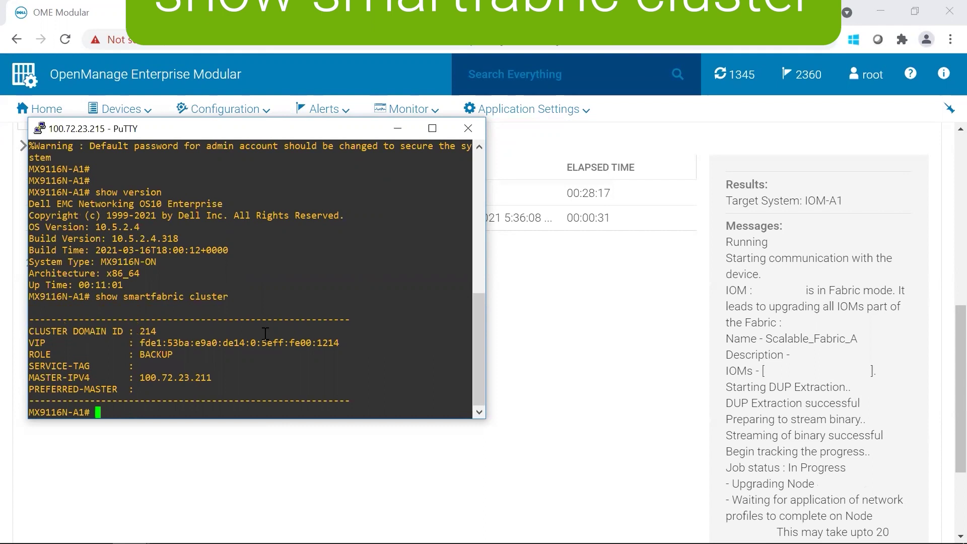
type("show vlan")
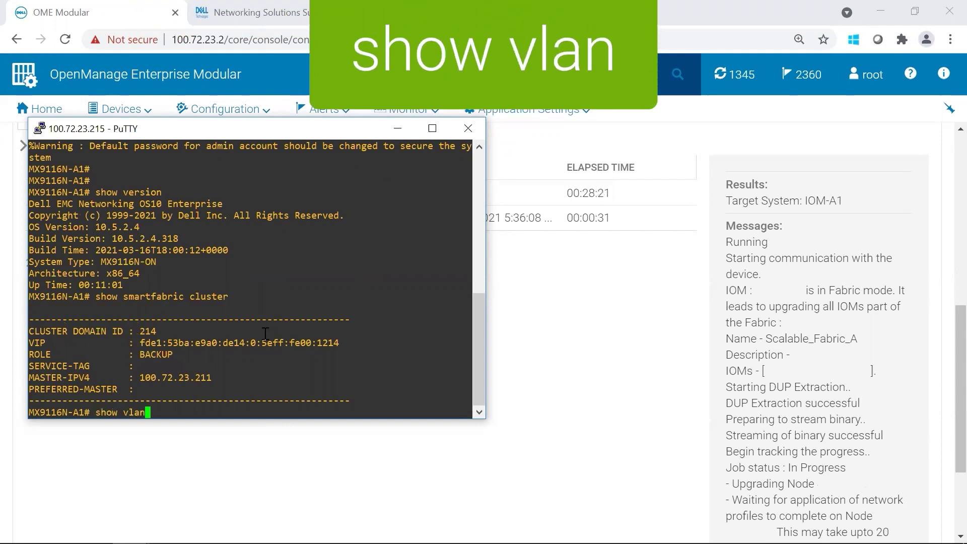
key("Return")
key("Return")
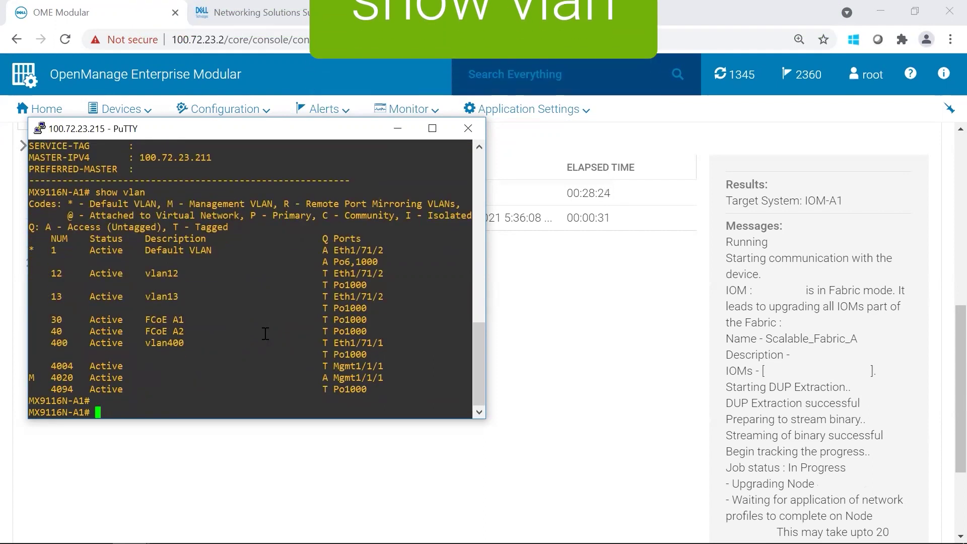
type("show vlt all")
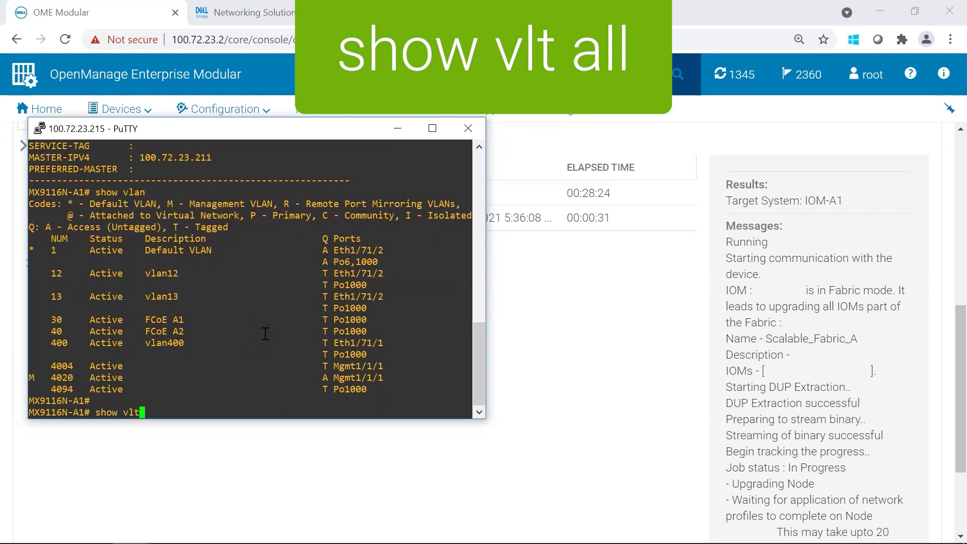
key("Return")
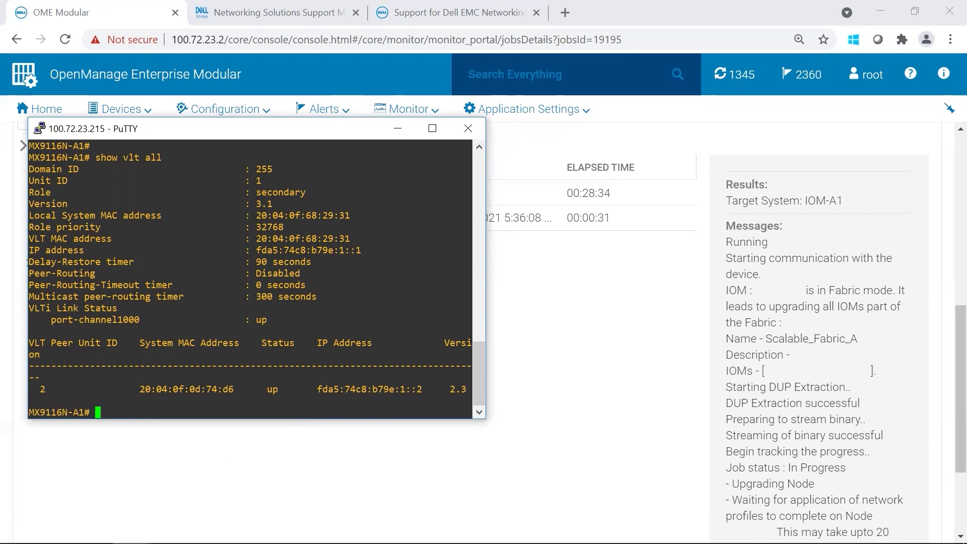
Step: On MX9116N-A2, check install progress at 5 of 9 packages and list the 780479407-byte .bin image
left_click(79, 480)
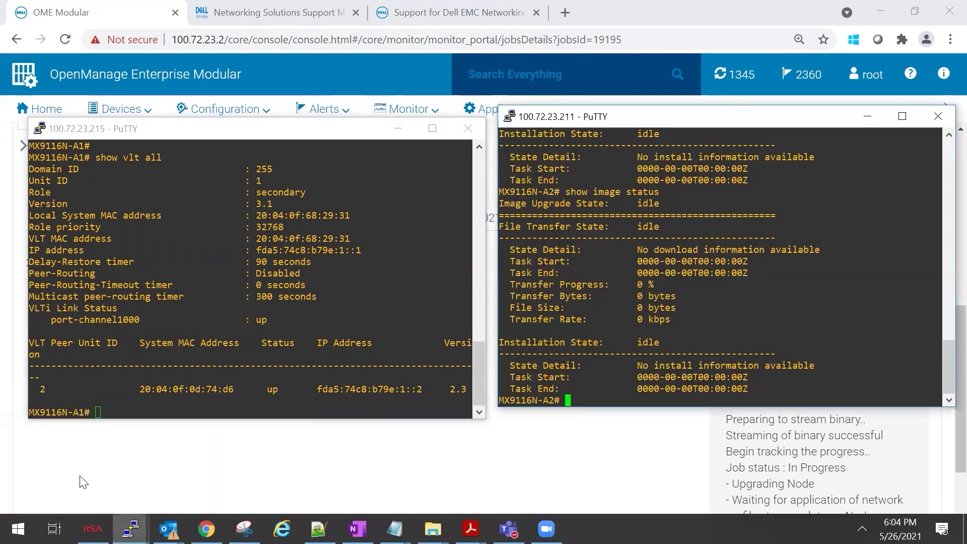
type("show ")
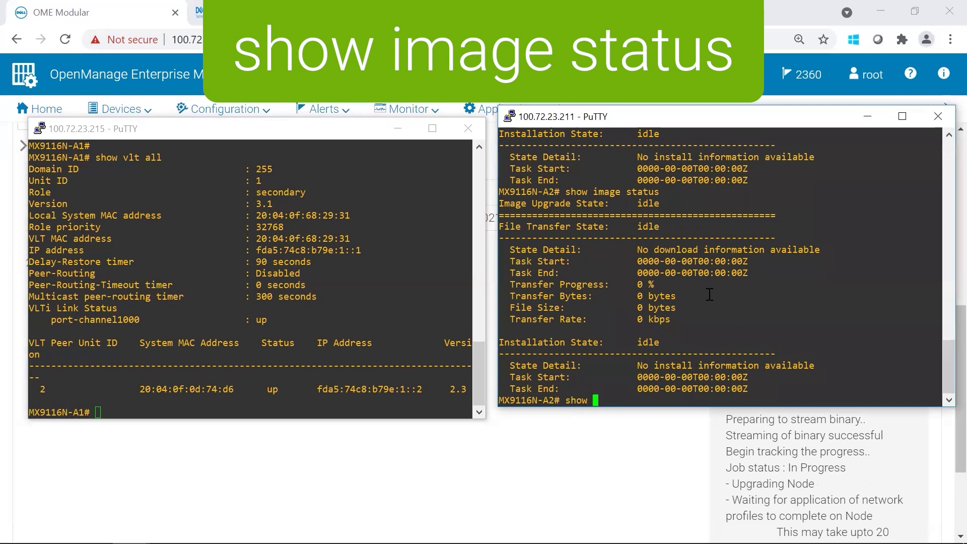
type("image status")
key("Return")
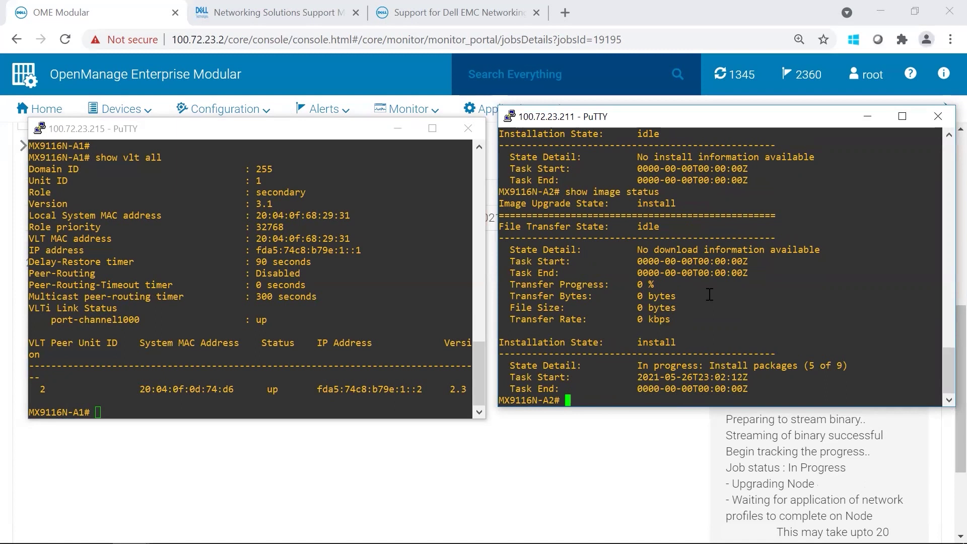
type("dir image")
key("Return")
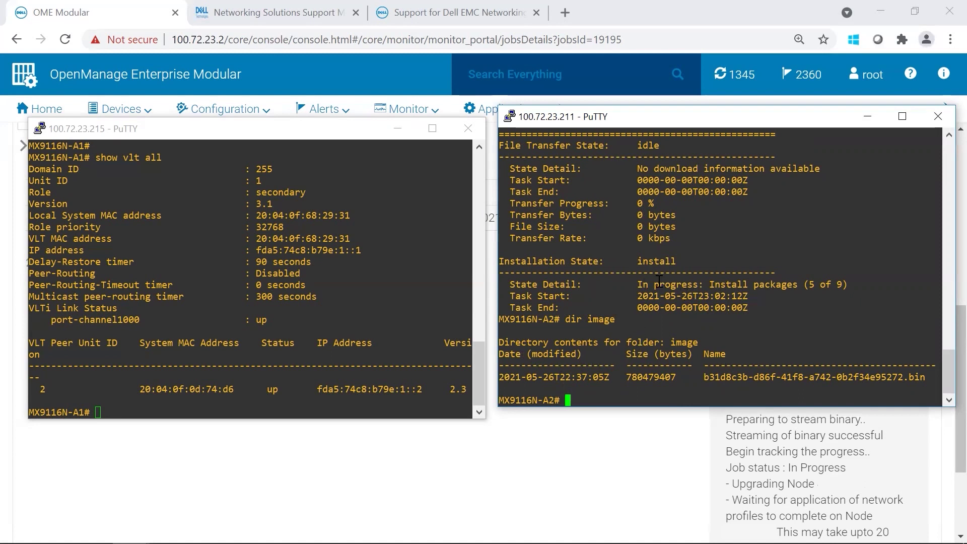
left_click_drag(641, 283, 845, 285)
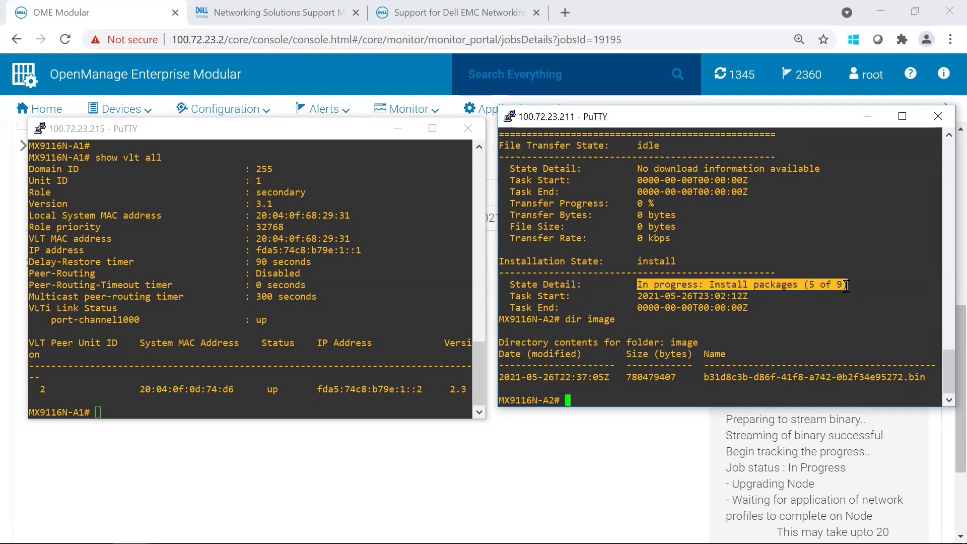
Step: Scroll the OME-M update job's message log to its end, where it is reconnecting to Fabric Manager
left_click(847, 286)
left_click(960, 312)
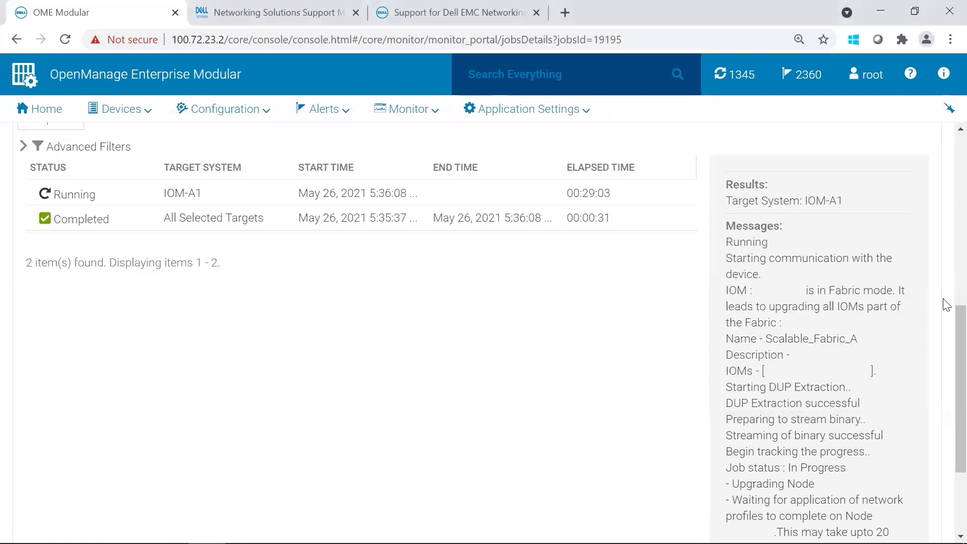
scroll(946, 320, "down", 3)
left_click_drag(739, 436, 901, 436)
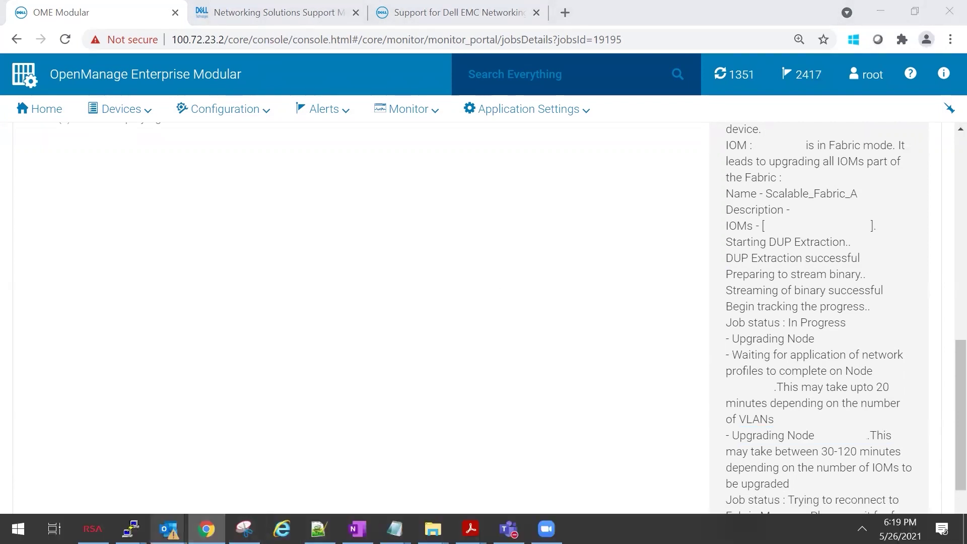
Step: On the 100.72.23.207 session, confirm MX9116N-A2 runs 10.5.2.4 with BACKUP role and VLT peer up
mouse_move(130, 529)
left_click(201, 478)
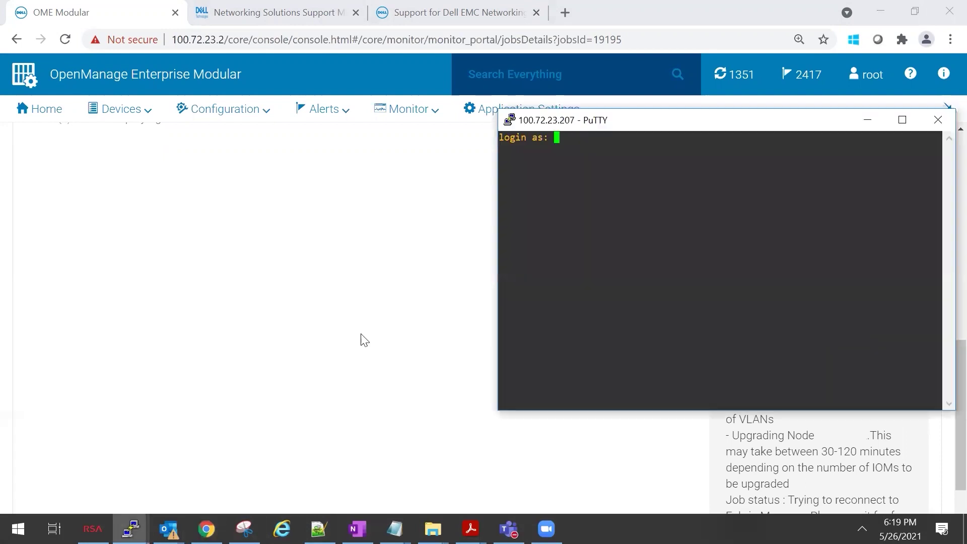
type("s")
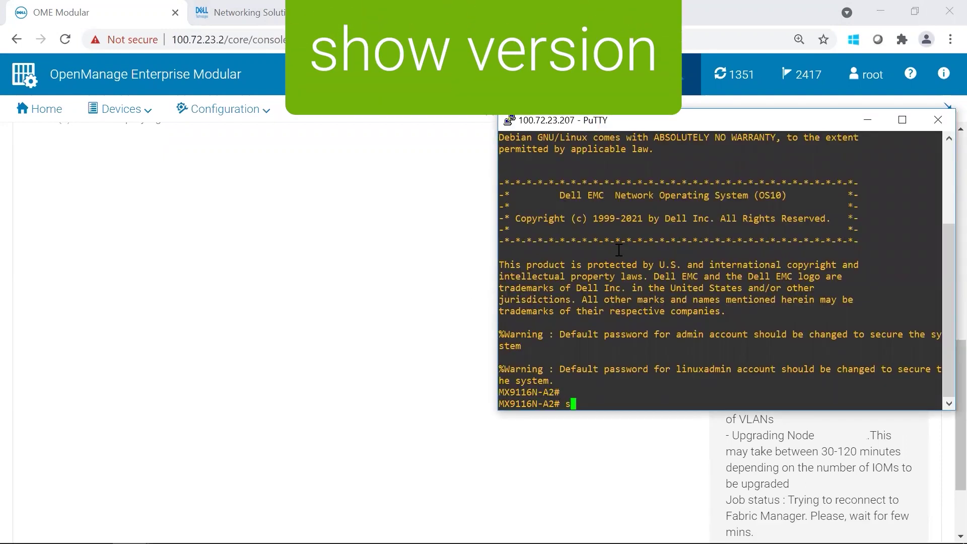
type("how version")
key("Return")
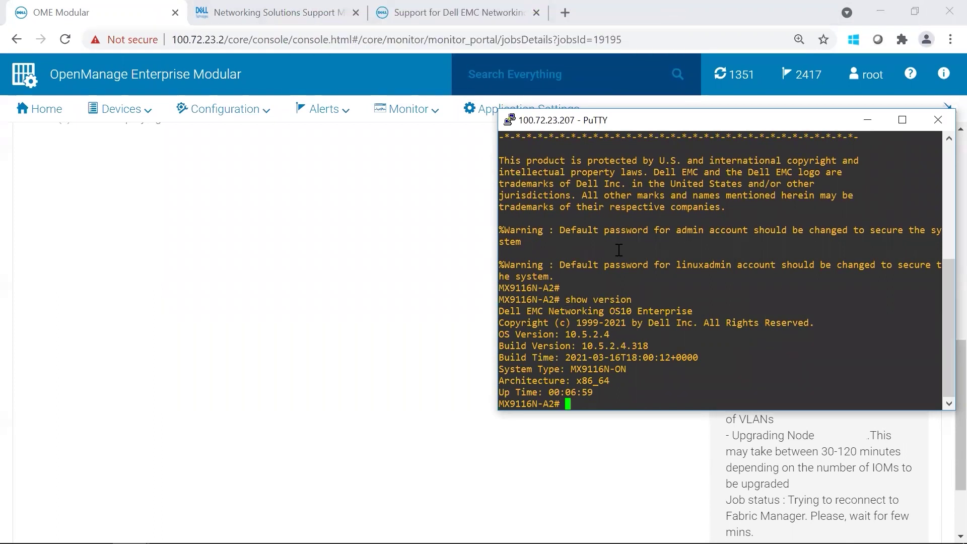
type("show ")
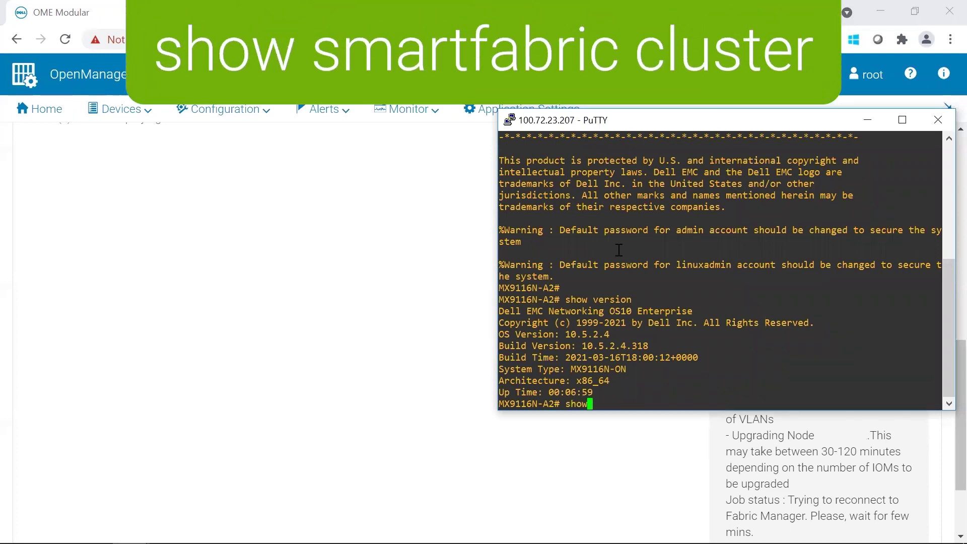
type("smartfabric cluster")
key("Return")
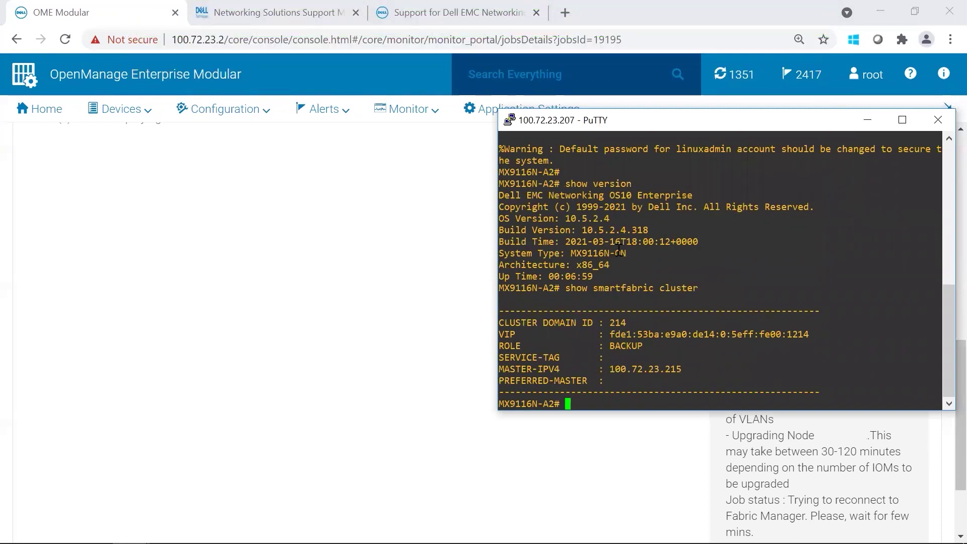
key("Return")
key("Return")
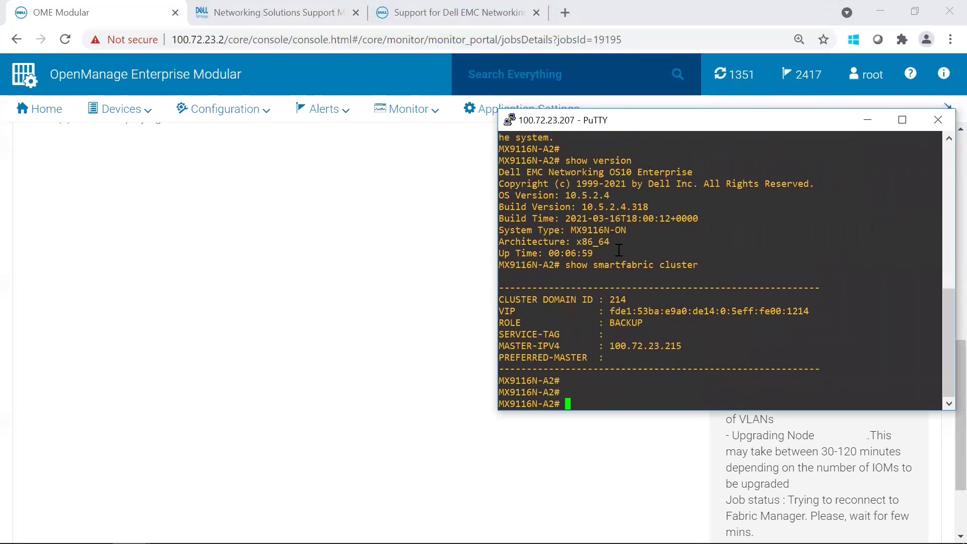
type("show vlt ")
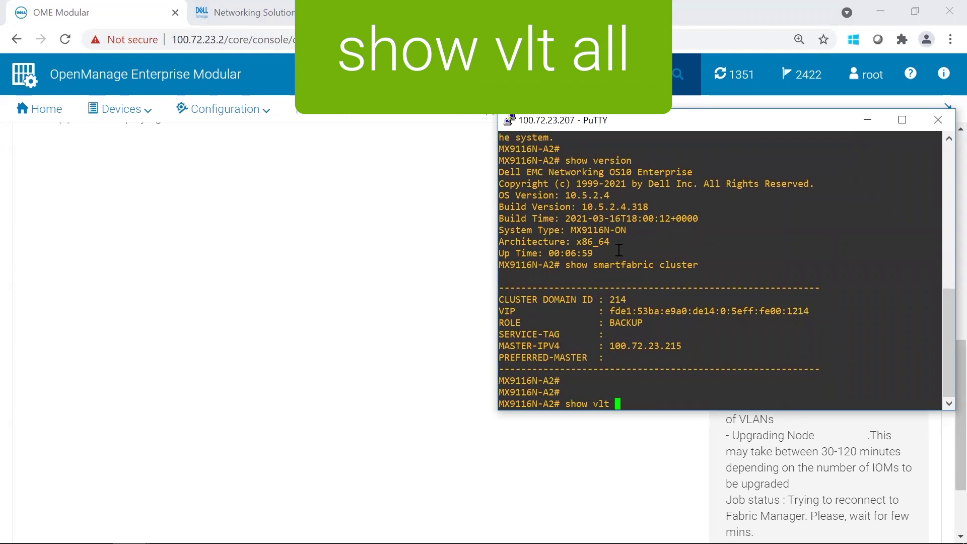
type("all")
key("Return")
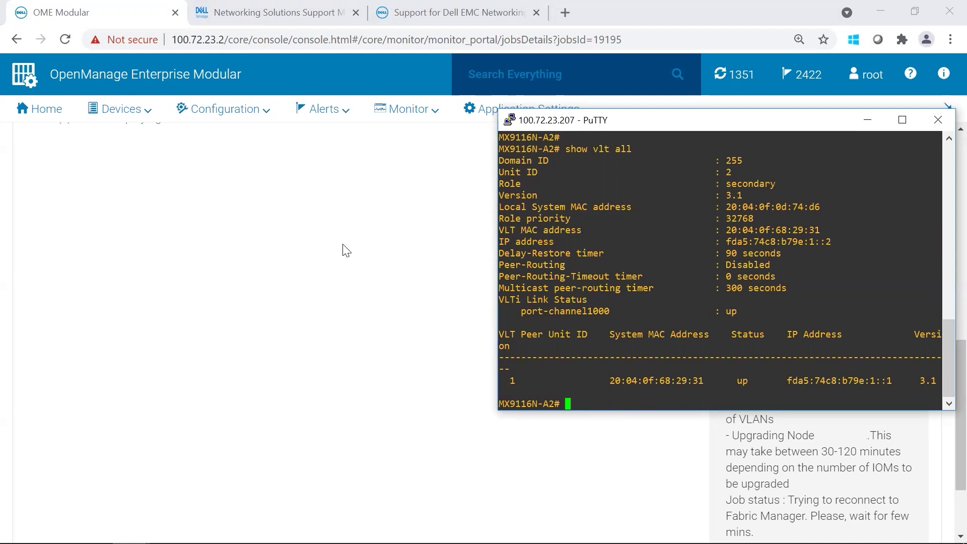
left_click(352, 254)
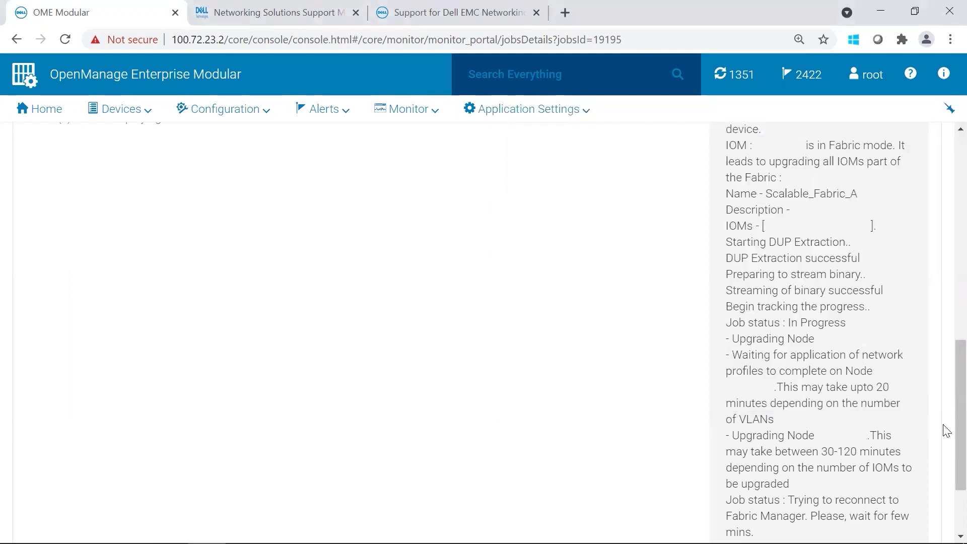
Step: Confirm the update job log ends Finished and the job shows Completed at 100% after 00:42:29
scroll(947, 403, "down", 2)
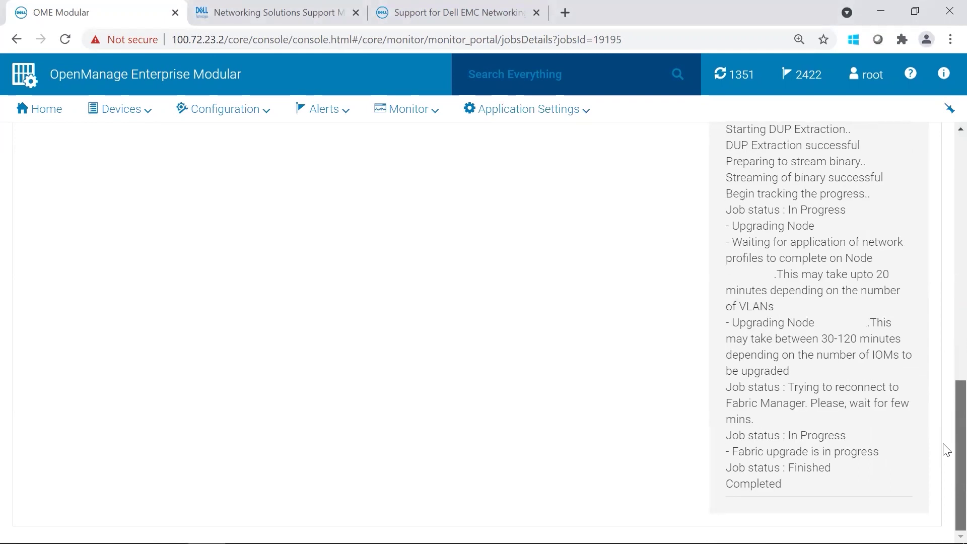
scroll(947, 450, "up", 10)
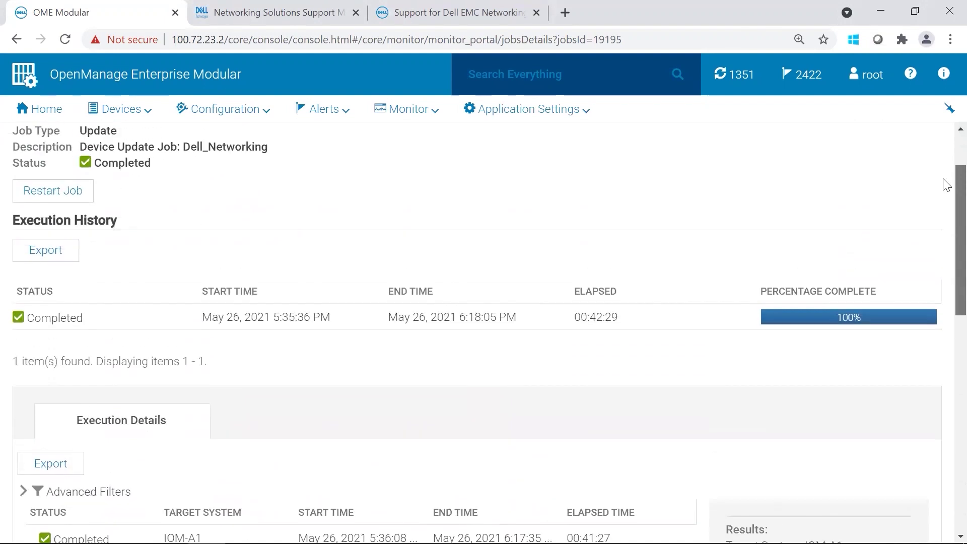
scroll(945, 172, "up", 2)
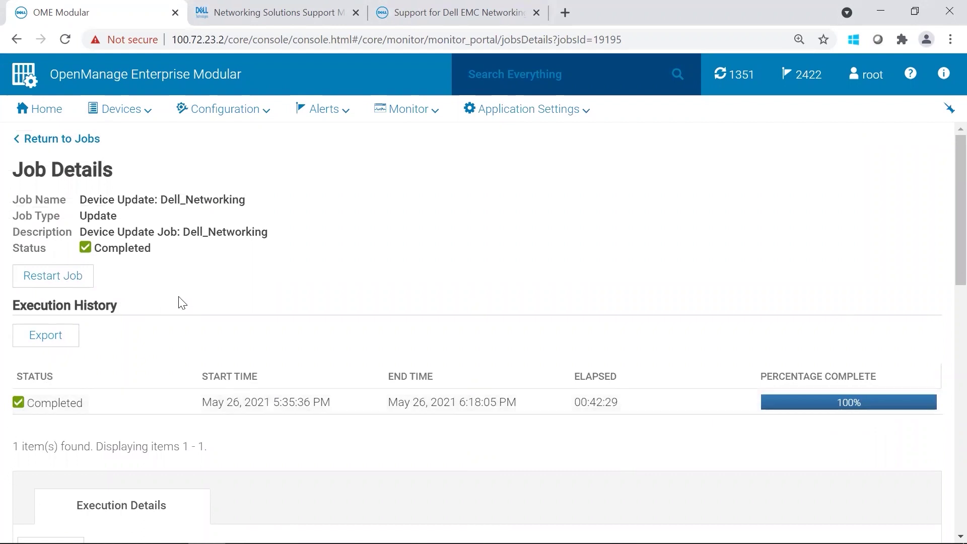
left_click(140, 109)
Step: Open IOM-A1 from the I/O Modules list and verify its firmware version is 10.5.2.4.318
left_click(177, 210)
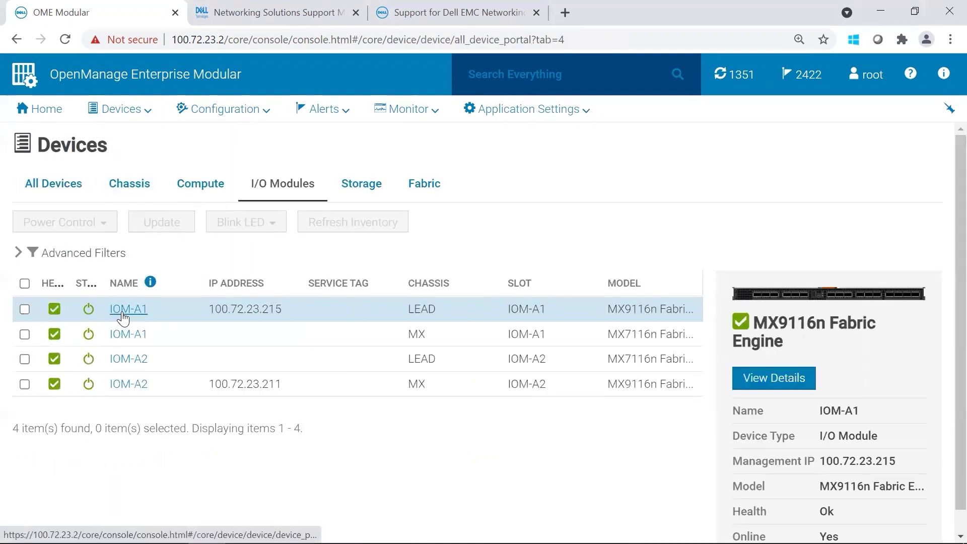
left_click(131, 311)
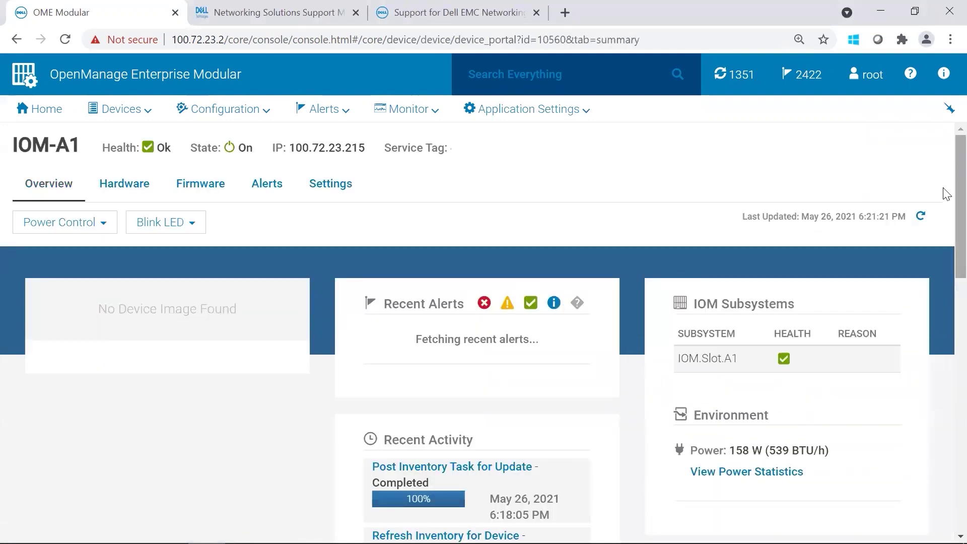
scroll(947, 189, "down", 1)
scroll(948, 185, "up", 1)
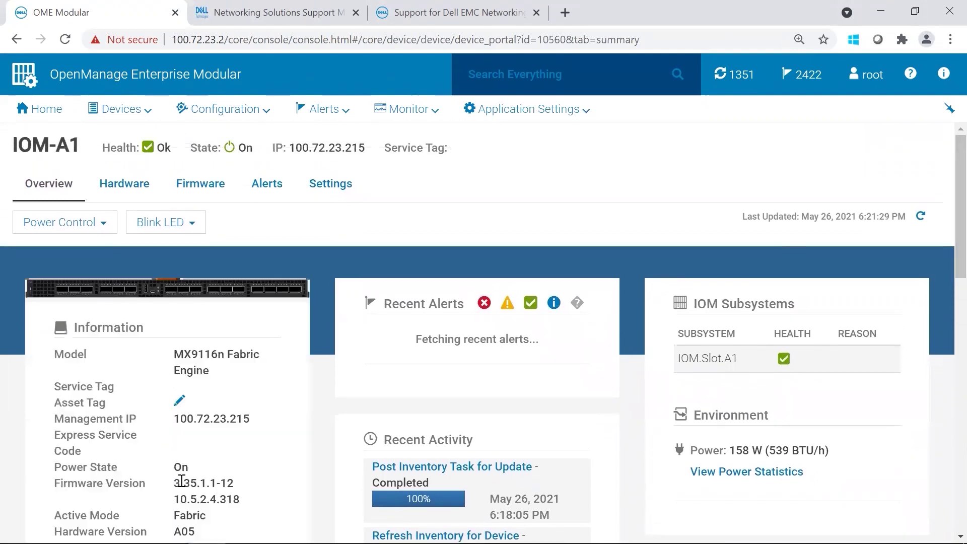
left_click_drag(167, 504, 251, 499)
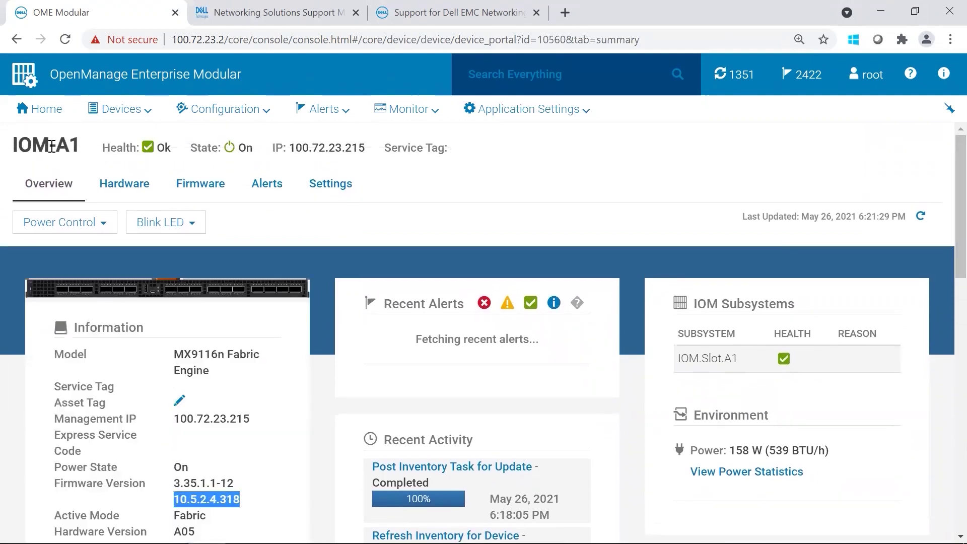
Step: Open IOM-A2 from the I/O Modules list and verify its firmware is also 10.5.2.4.318
left_click(108, 112)
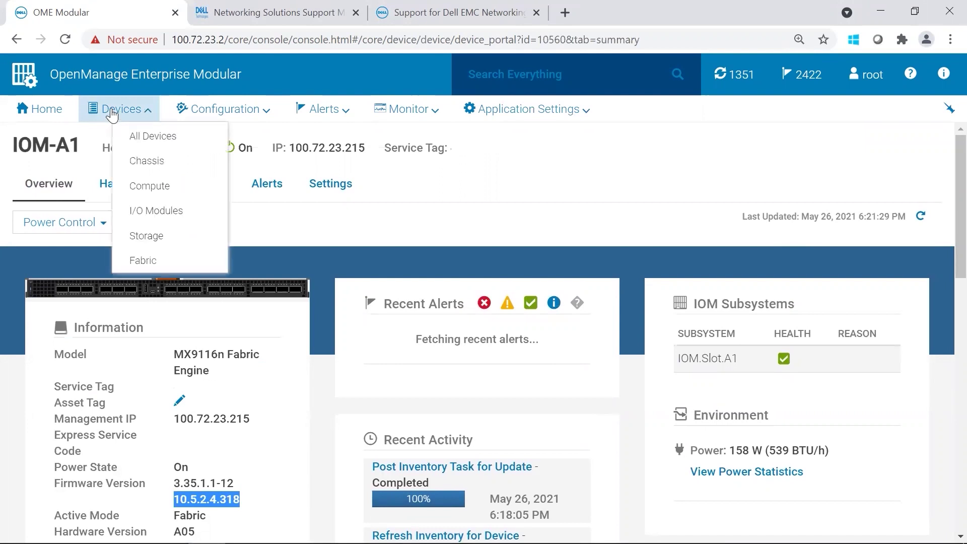
left_click(162, 212)
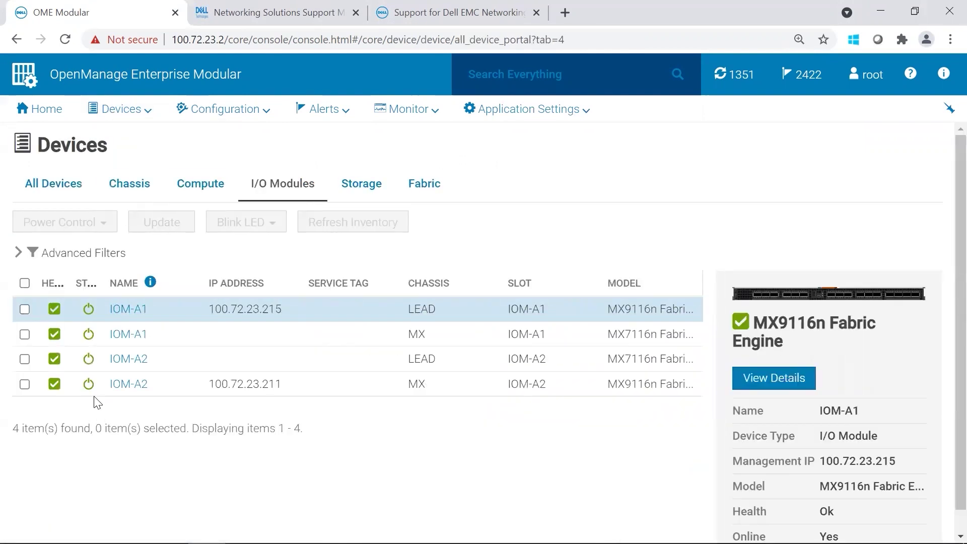
left_click(127, 385)
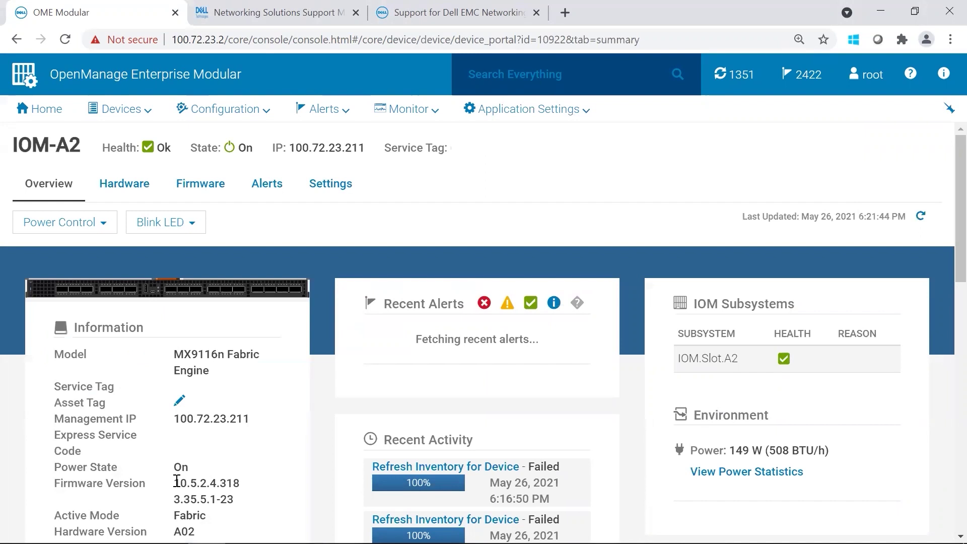
left_click_drag(177, 481, 246, 483)
left_click(247, 481)
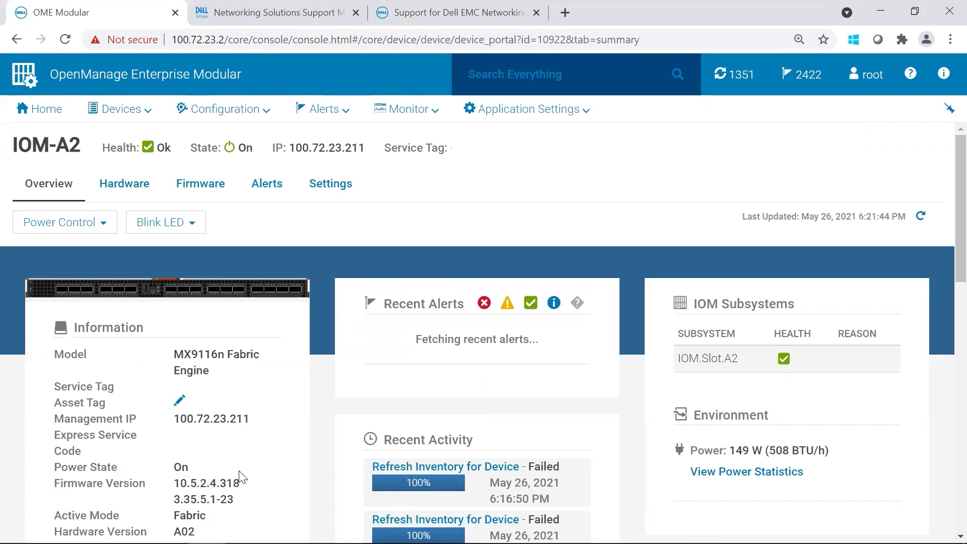